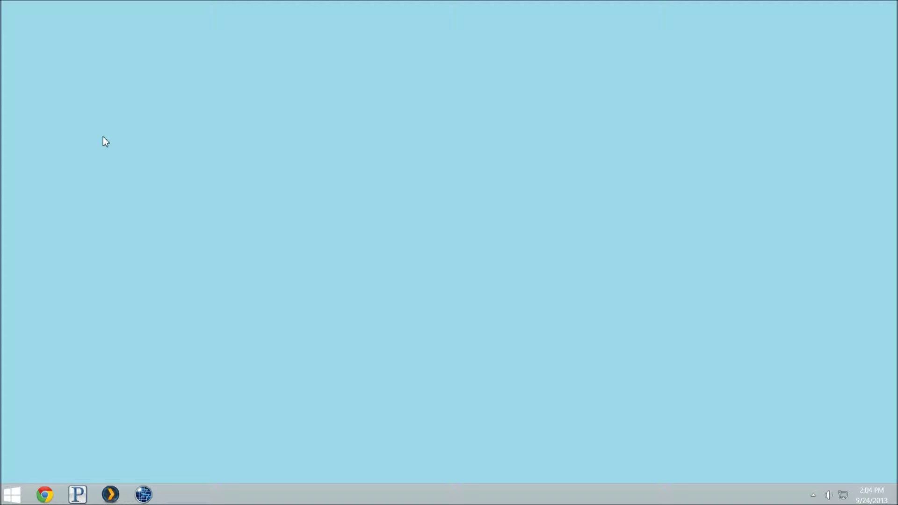
Launch Network Admin Tools and display BT-TXFTP's network details from the device list.
{"action": "left_click", "coordinate": [153, 499]}
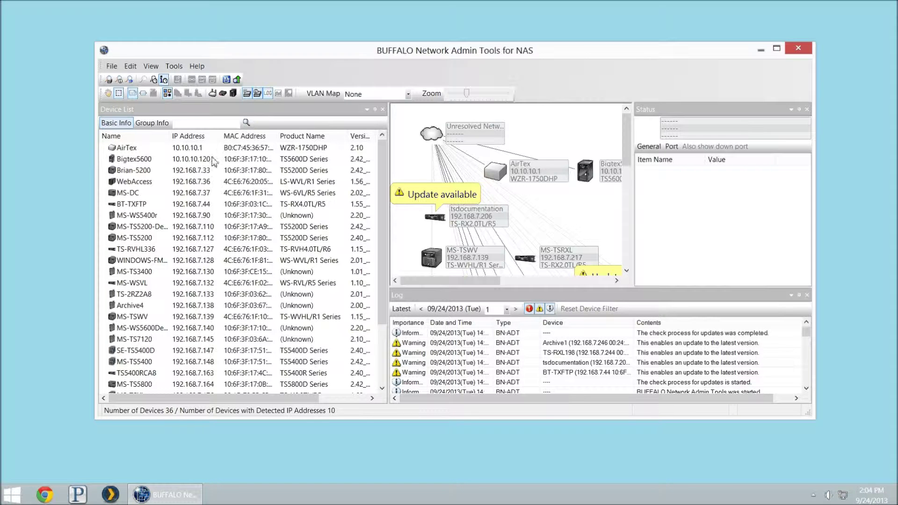
{"action": "left_click", "coordinate": [208, 204]}
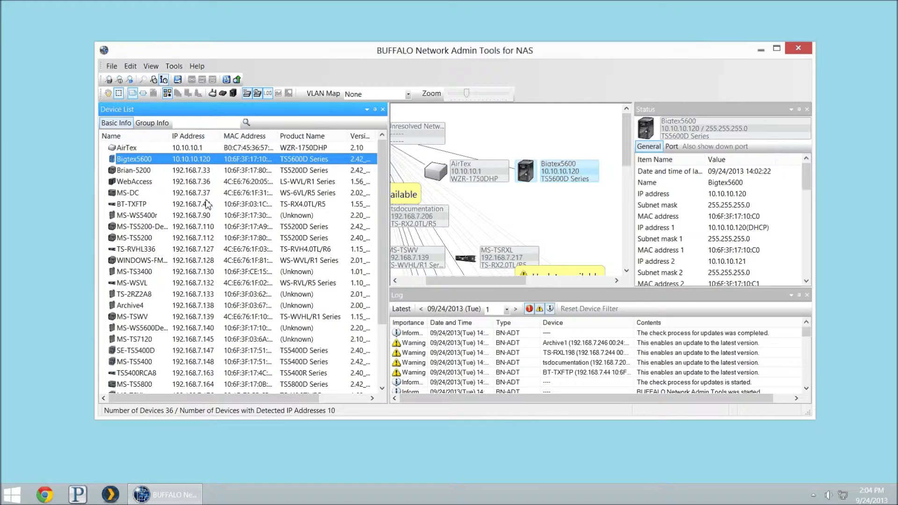
{"action": "scroll", "coordinate": [209, 234], "scroll_direction": "down", "scroll_amount": 3}
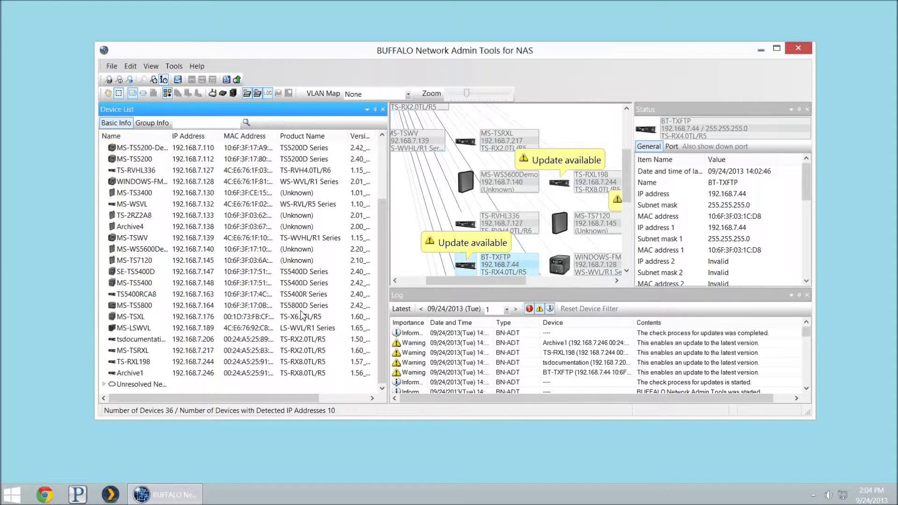
Enlarge the window and start an IP range scan, accepting the multiple-connections warning.
{"action": "left_click_drag", "start_coordinate": [380, 54], "coordinate": [350, 22]}
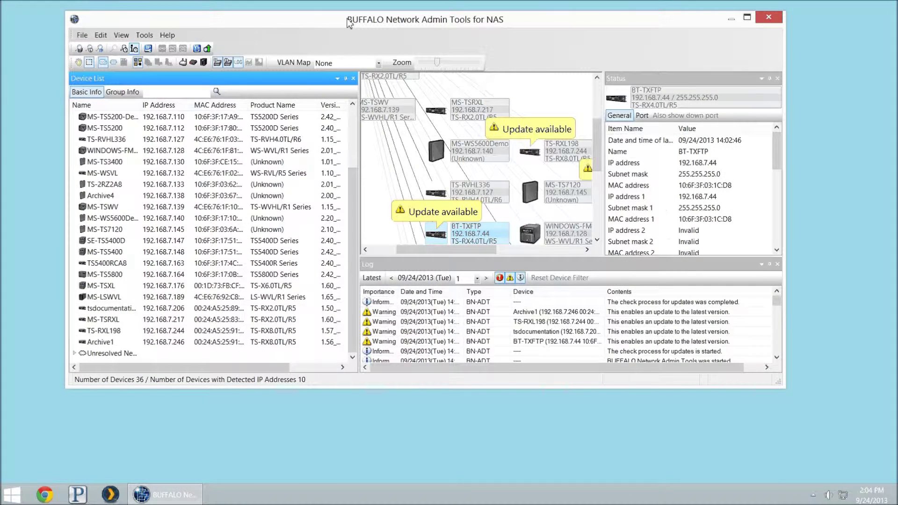
{"action": "left_click_drag", "start_coordinate": [778, 383], "coordinate": [844, 473]}
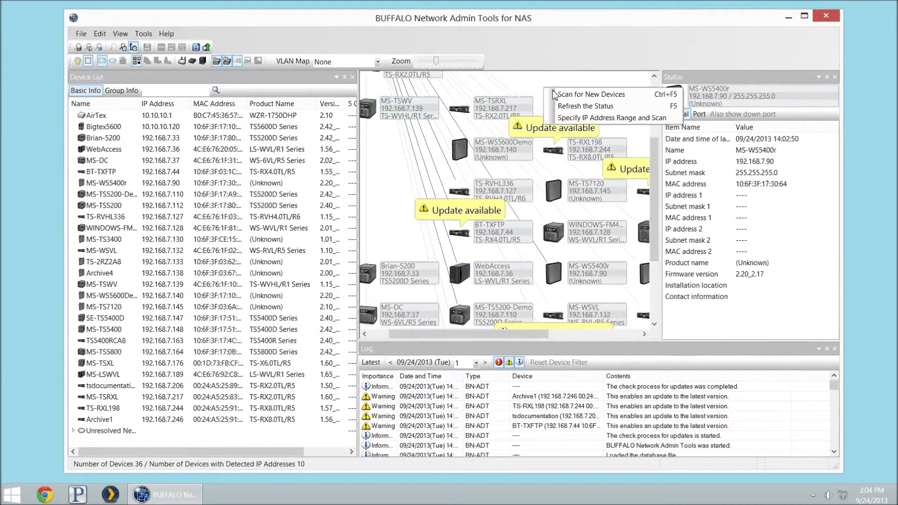
{"action": "left_click", "coordinate": [573, 119]}
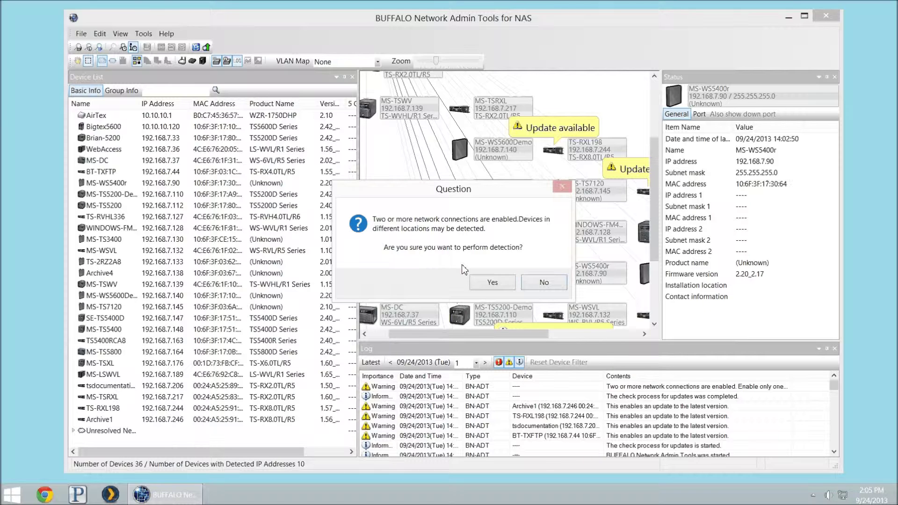
{"action": "left_click", "coordinate": [489, 282]}
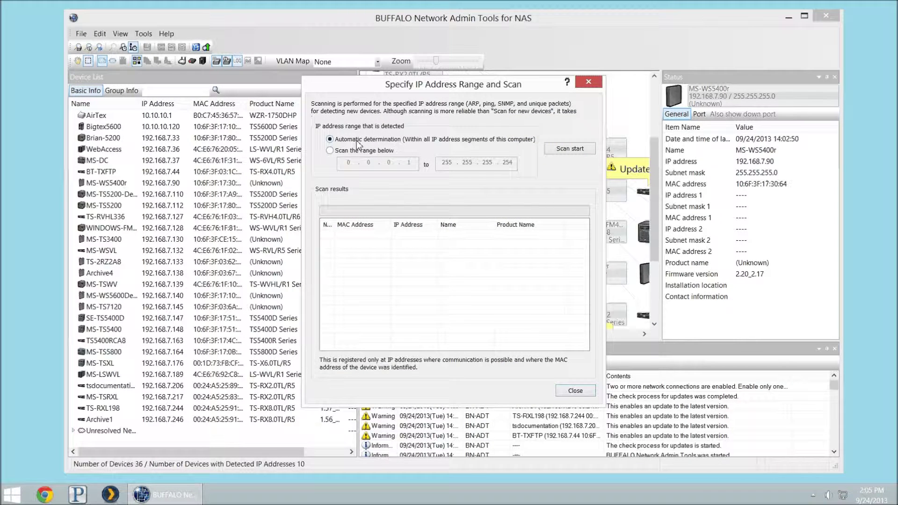
Set the manual scan range to 190.168.7.1 through 192.168.7.254 and close the settings.
{"action": "left_click", "coordinate": [377, 152]}
{"action": "type", "text": "190"}
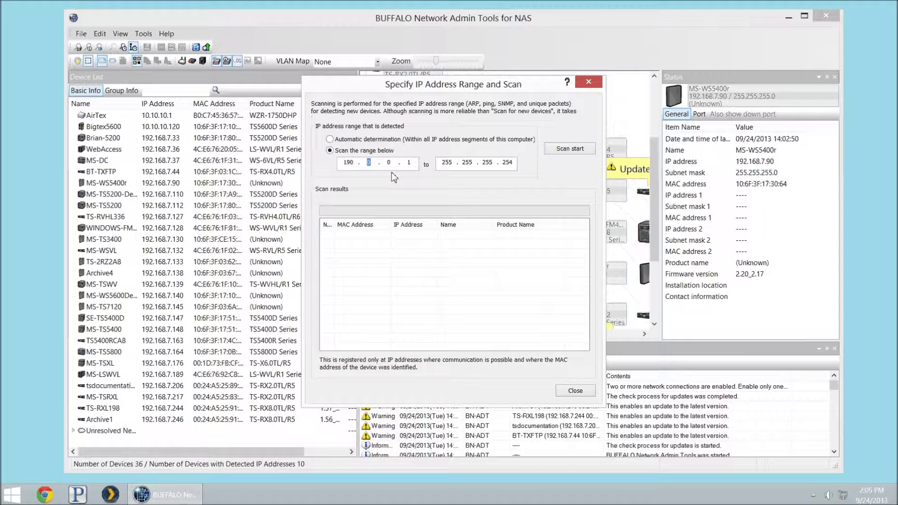
{"action": "type", "text": "7"}
{"action": "key", "text": "Tab"}
{"action": "type", "text": "192 . 168 . 7"}
{"action": "left_click", "coordinate": [572, 394]}
Show MS-TS3400's details, maximize the window and widen the device map.
{"action": "left_click", "coordinate": [118, 232]}
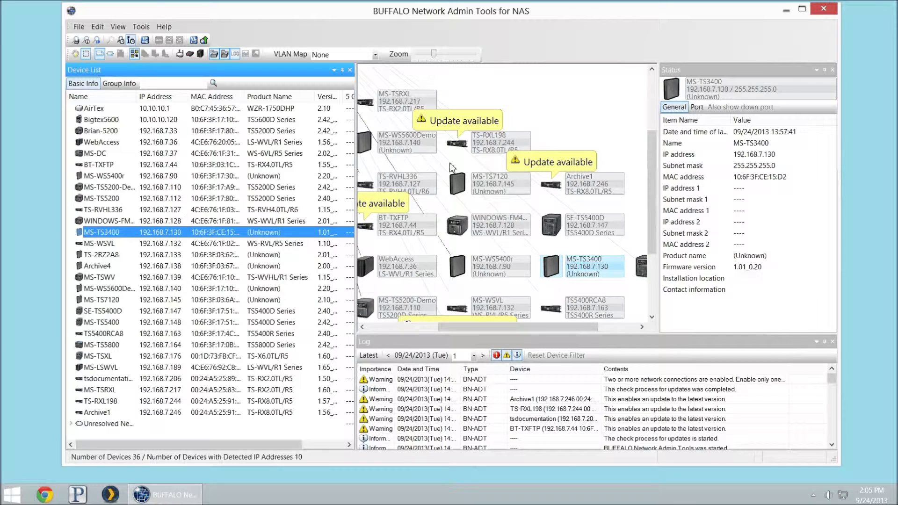
{"action": "left_click_drag", "start_coordinate": [357, 158], "coordinate": [311, 163]}
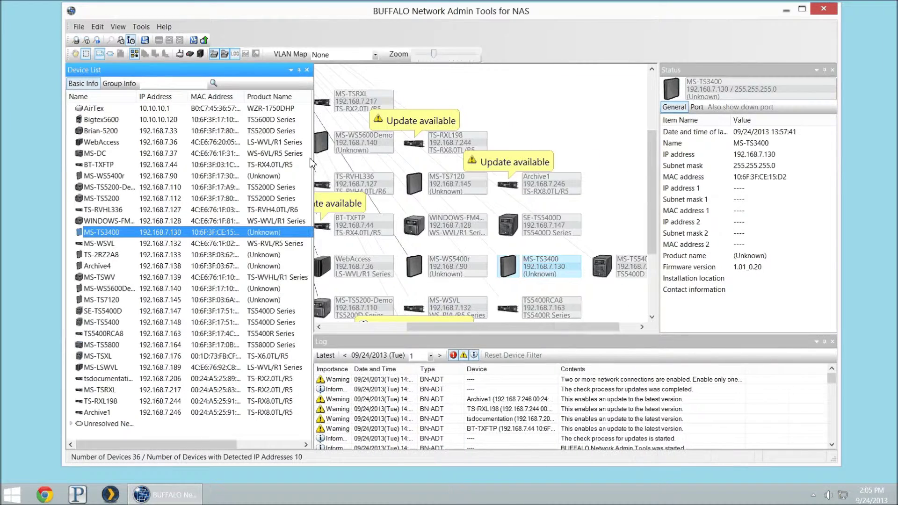
{"action": "key", "text": "super+Up"}
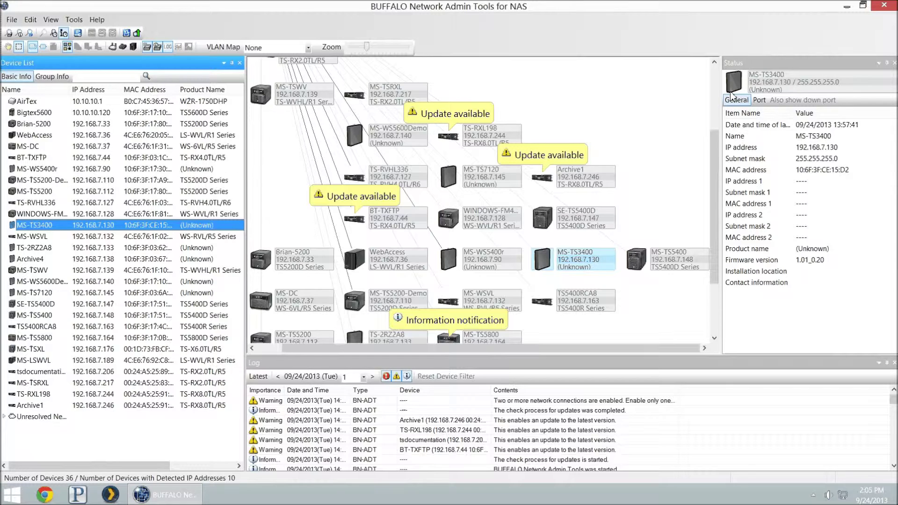
{"action": "left_click_drag", "start_coordinate": [723, 96], "coordinate": [788, 98]}
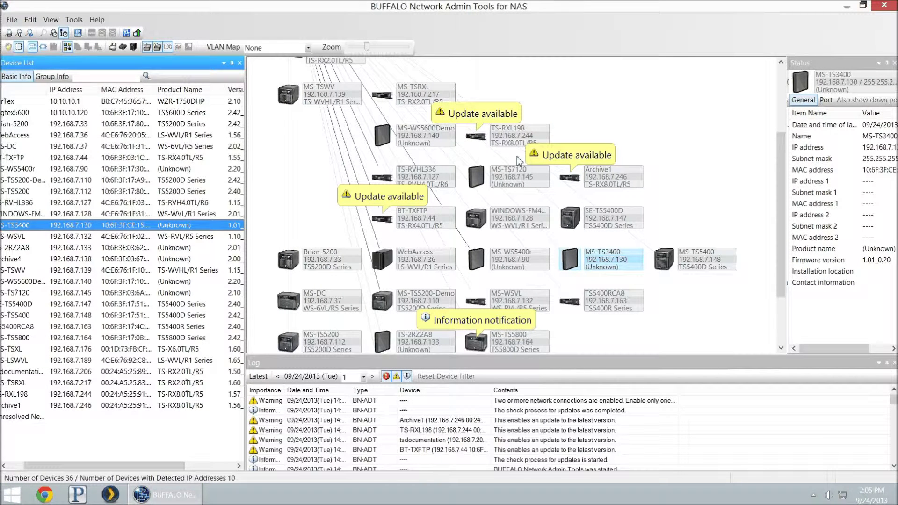
Open TS-RXL198's TeraStation Update Firmware dialog and close it without updating.
{"action": "left_click", "coordinate": [482, 136]}
{"action": "right_click", "coordinate": [482, 136]}
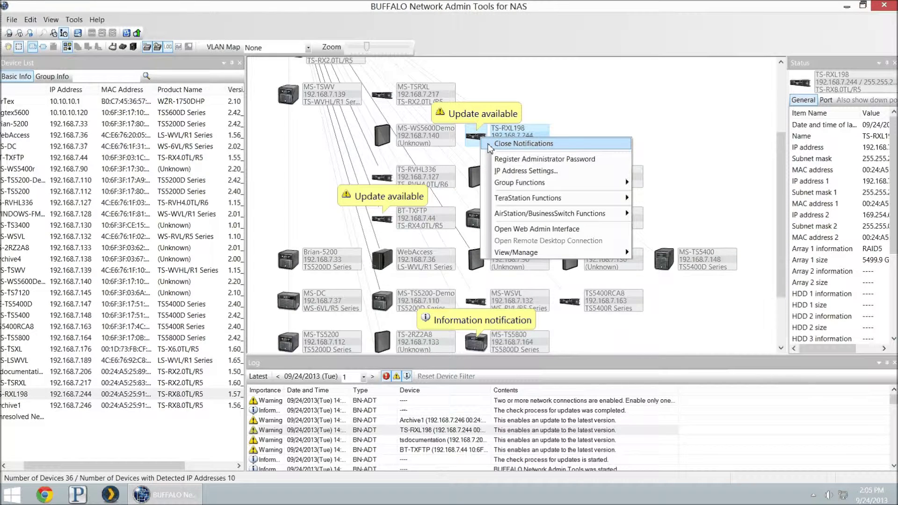
{"action": "mouse_move", "coordinate": [532, 202]}
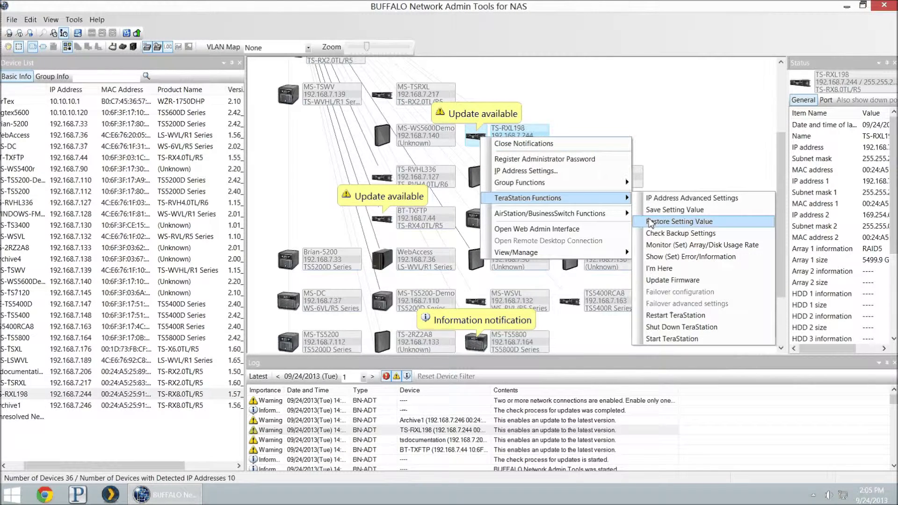
{"action": "left_click", "coordinate": [660, 280]}
{"action": "left_click", "coordinate": [481, 276]}
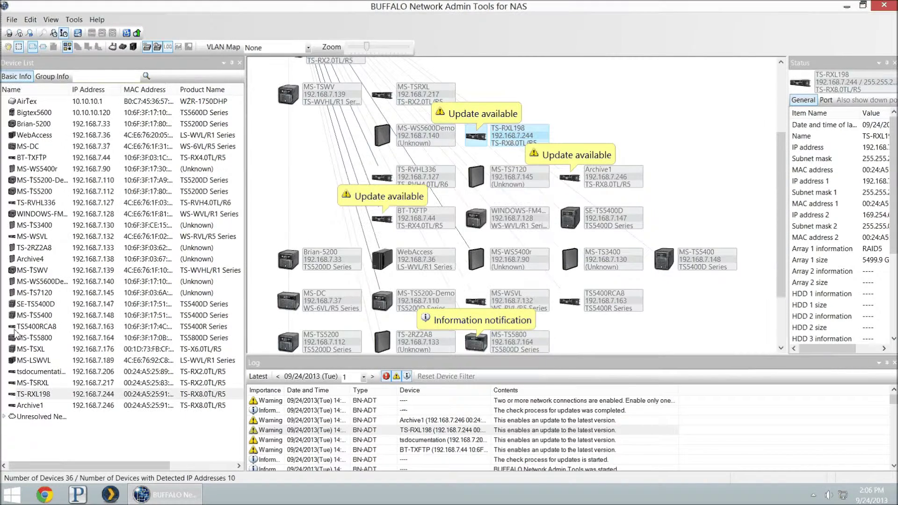
Run Tools > Check for Updates on all 19 devices and close the results.
{"action": "left_click", "coordinate": [61, 397]}
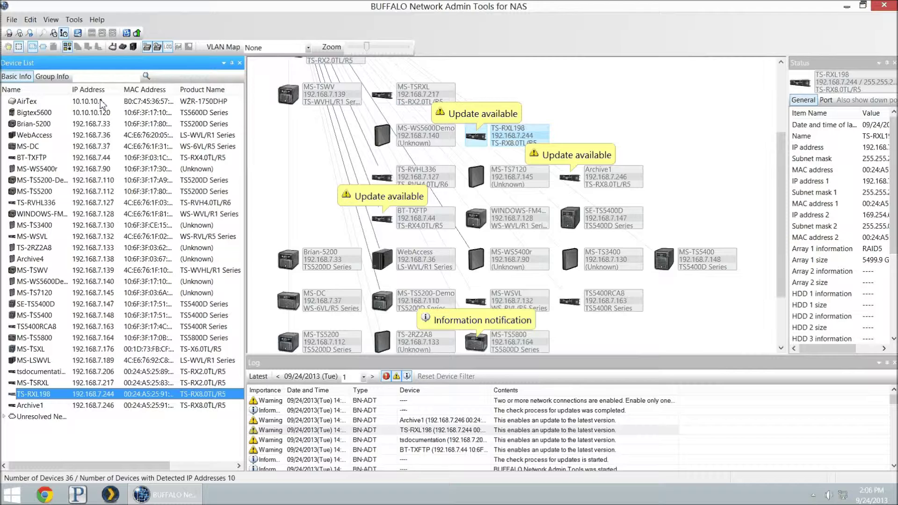
{"action": "left_click", "coordinate": [77, 20]}
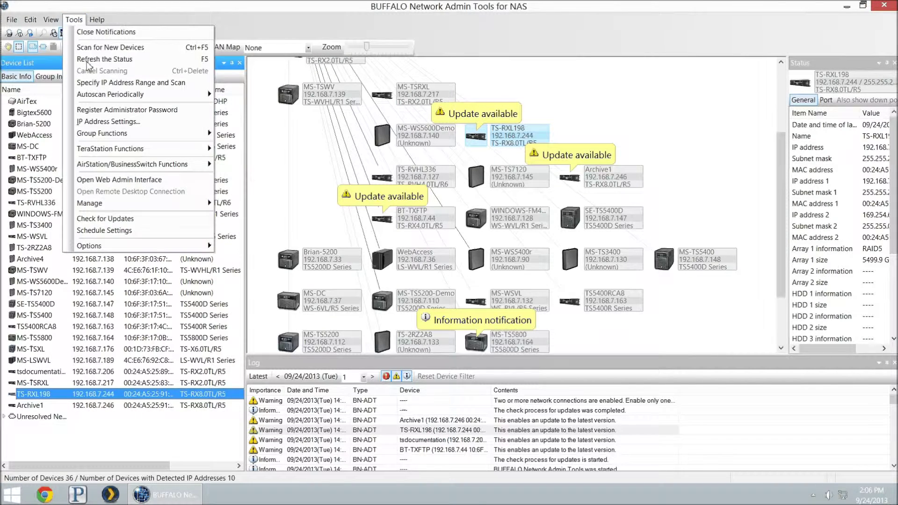
{"action": "left_click", "coordinate": [123, 219]}
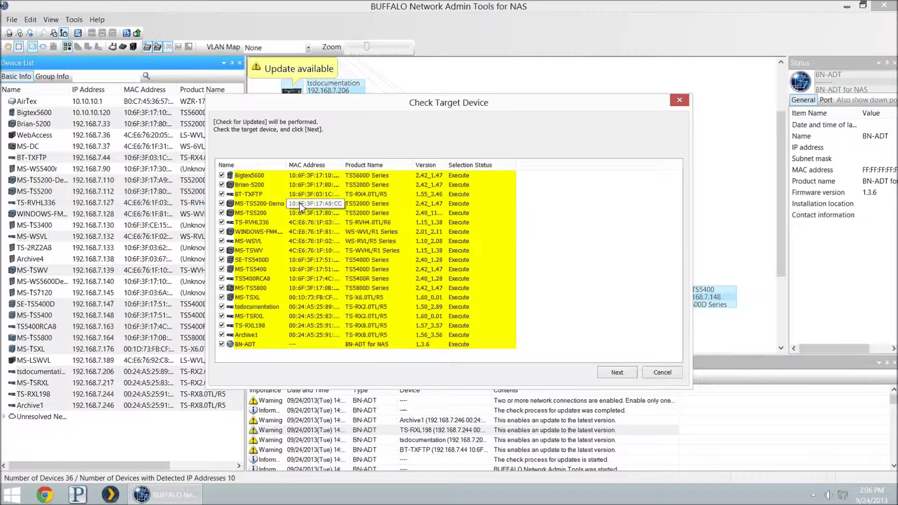
{"action": "left_click", "coordinate": [613, 375]}
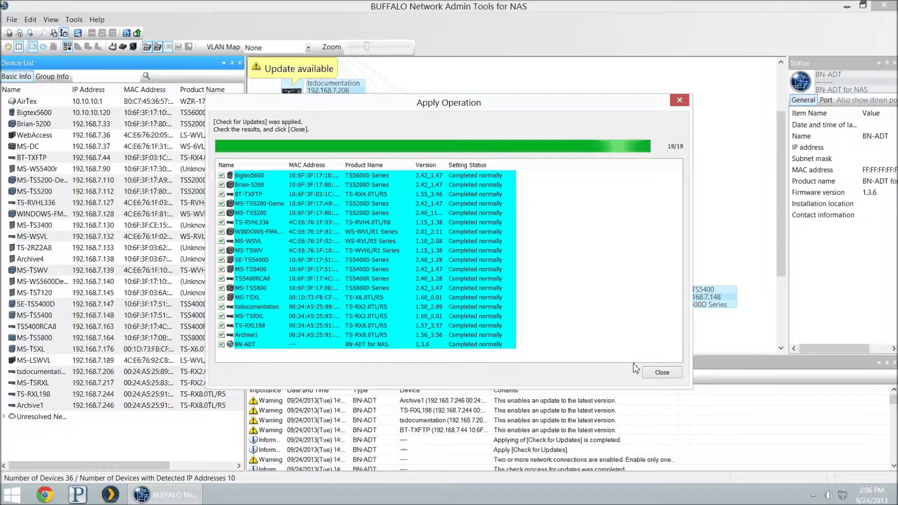
{"action": "left_click", "coordinate": [662, 372]}
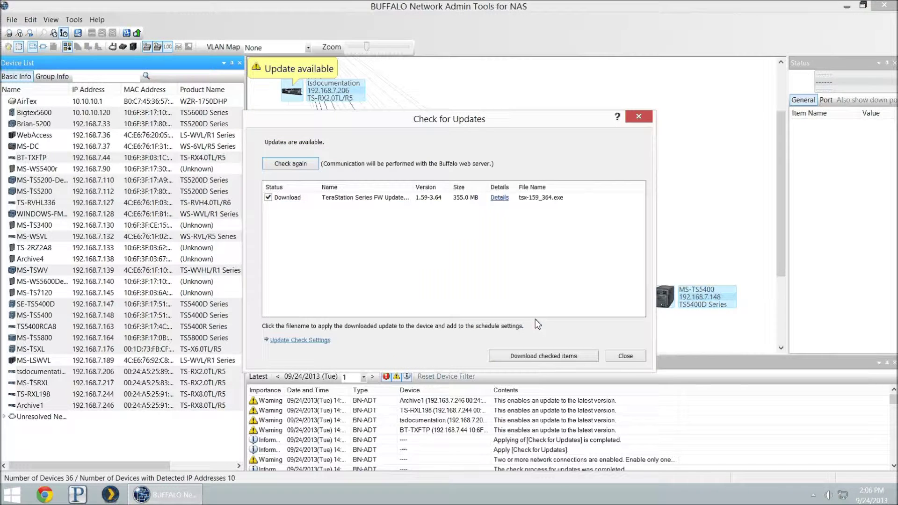
{"action": "left_click", "coordinate": [623, 355]}
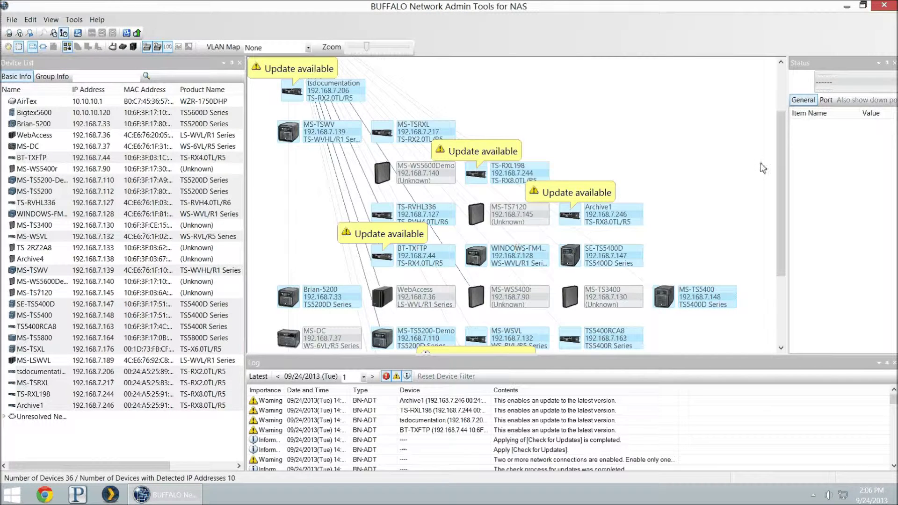
{"action": "scroll", "coordinate": [779, 156], "scroll_direction": "down", "scroll_amount": 2}
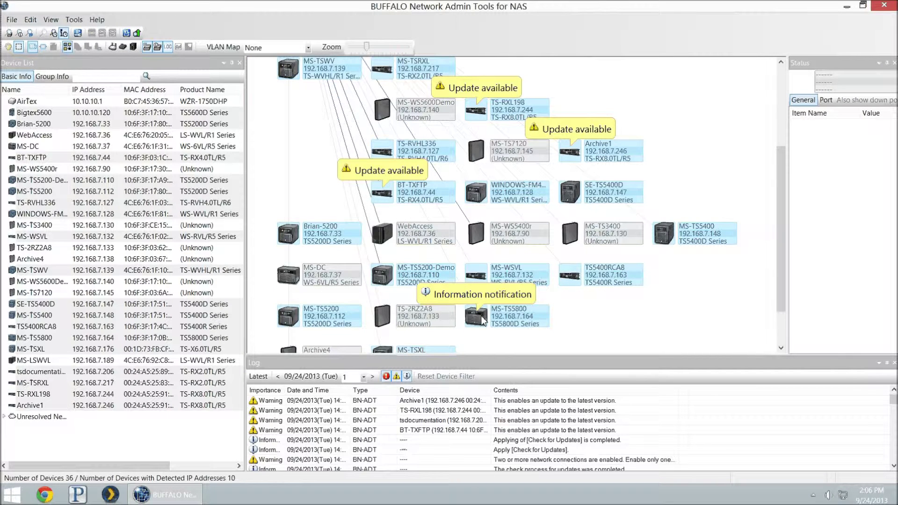
Select MS-TS5800 and widen the status panel to review USB disk 4 and Array 1 sizes.
{"action": "right_click", "coordinate": [482, 320]}
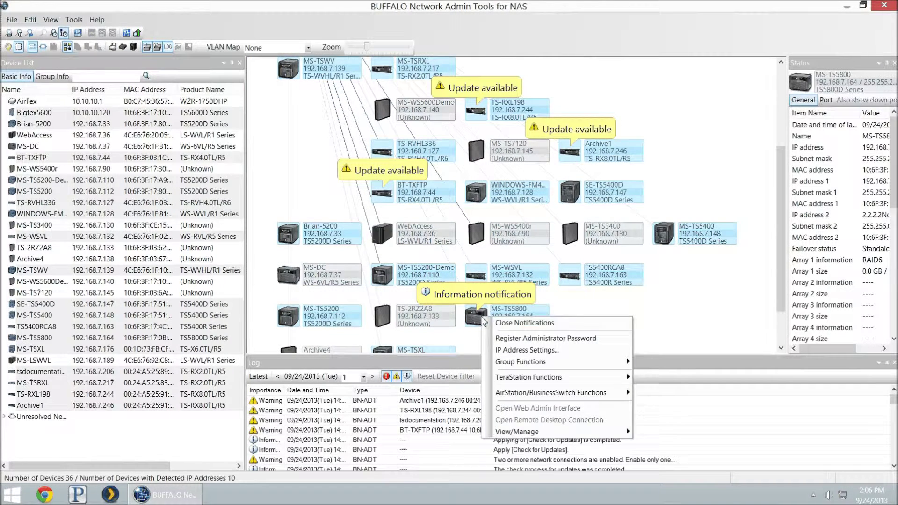
{"action": "left_click", "coordinate": [524, 280]}
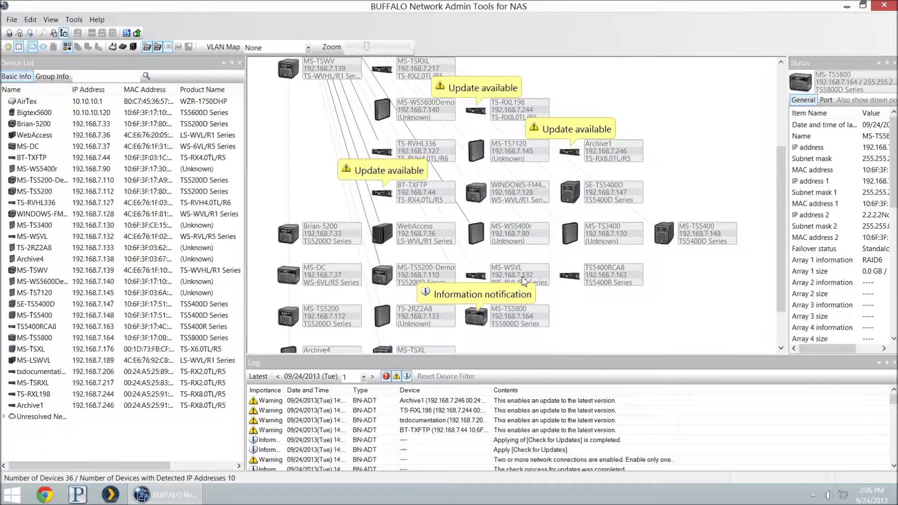
{"action": "left_click", "coordinate": [487, 320]}
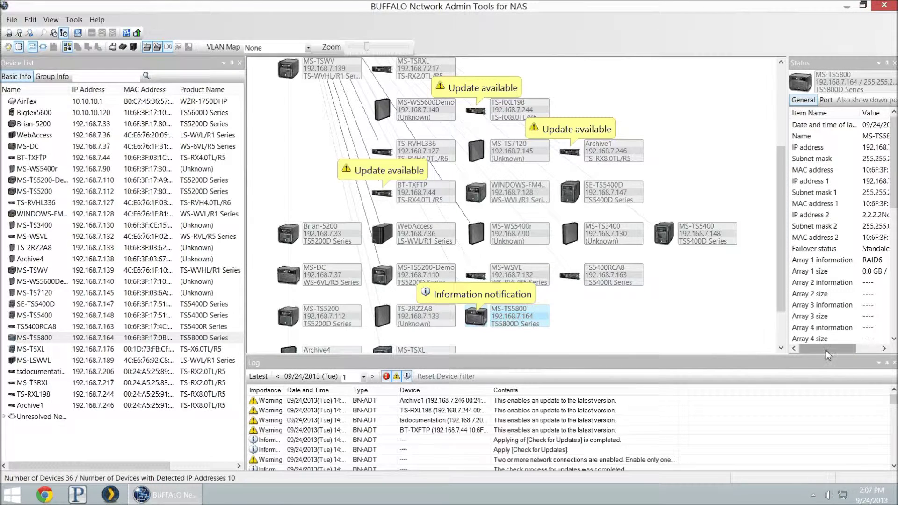
{"action": "mouse_move", "coordinate": [827, 350]}
{"action": "left_mouse_down"}
{"action": "mouse_move", "coordinate": [854, 352]}
{"action": "mouse_move", "coordinate": [829, 350]}
{"action": "left_mouse_up"}
{"action": "left_click_drag", "start_coordinate": [780, 103], "coordinate": [715, 103]}
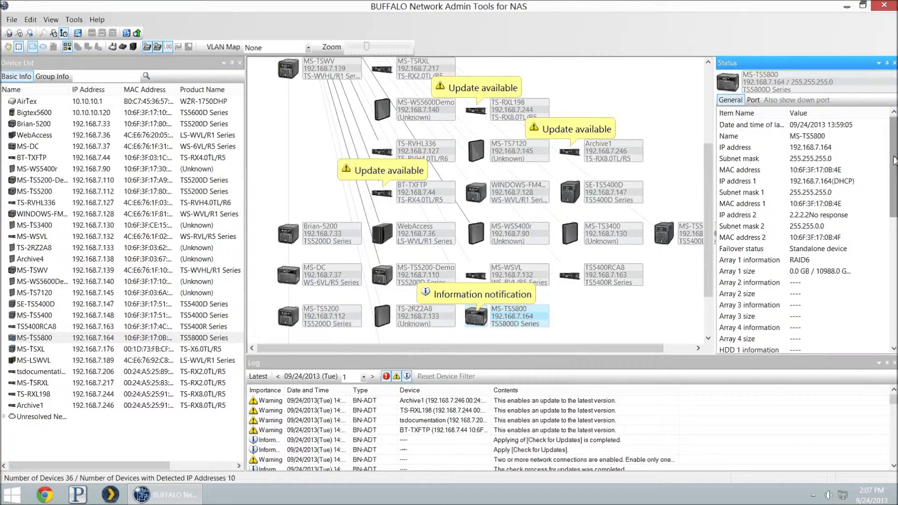
{"action": "scroll", "coordinate": [795, 225], "scroll_direction": "down", "scroll_amount": 5}
{"action": "left_click", "coordinate": [749, 260]}
{"action": "key", "text": "Down"}
{"action": "key", "text": "Down"}
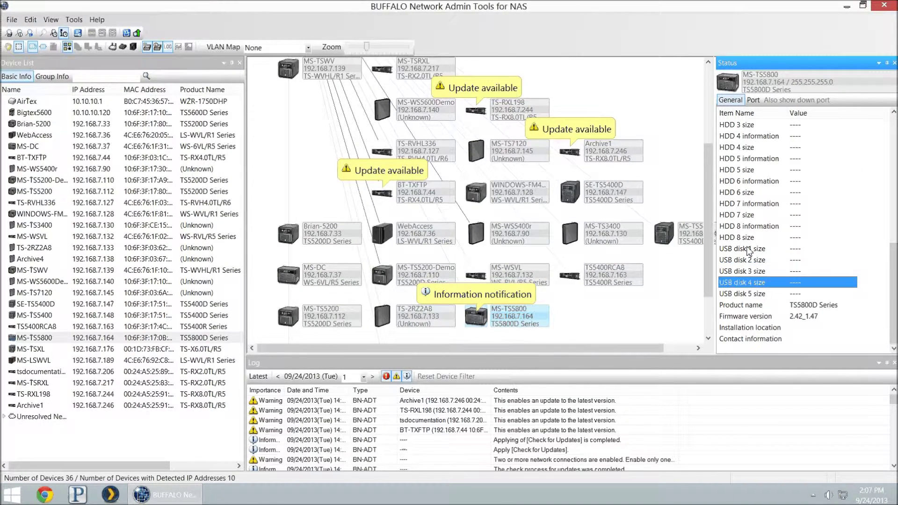
{"action": "scroll", "coordinate": [748, 252], "scroll_direction": "up", "scroll_amount": 7}
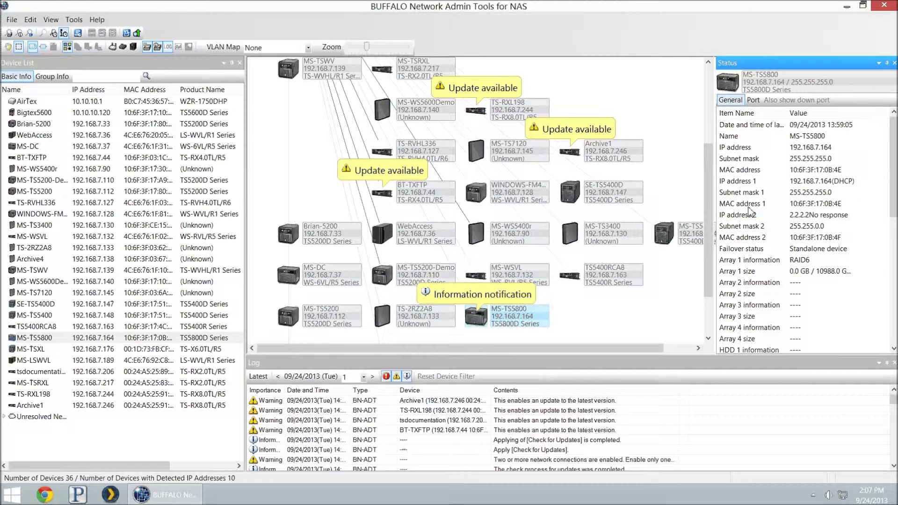
{"action": "left_click", "coordinate": [751, 269]}
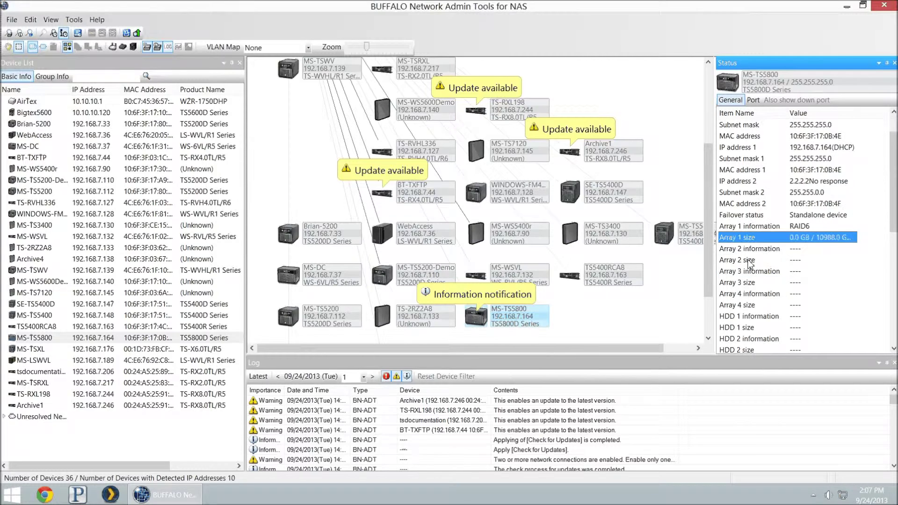
Filter the log to show only MS-TS5800 entries via View/Manage.
{"action": "right_click", "coordinate": [479, 318]}
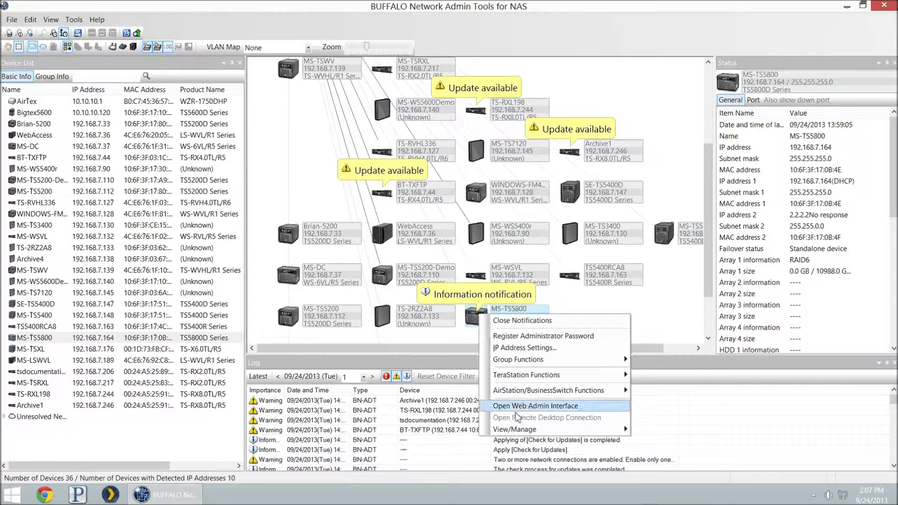
{"action": "mouse_move", "coordinate": [515, 429]}
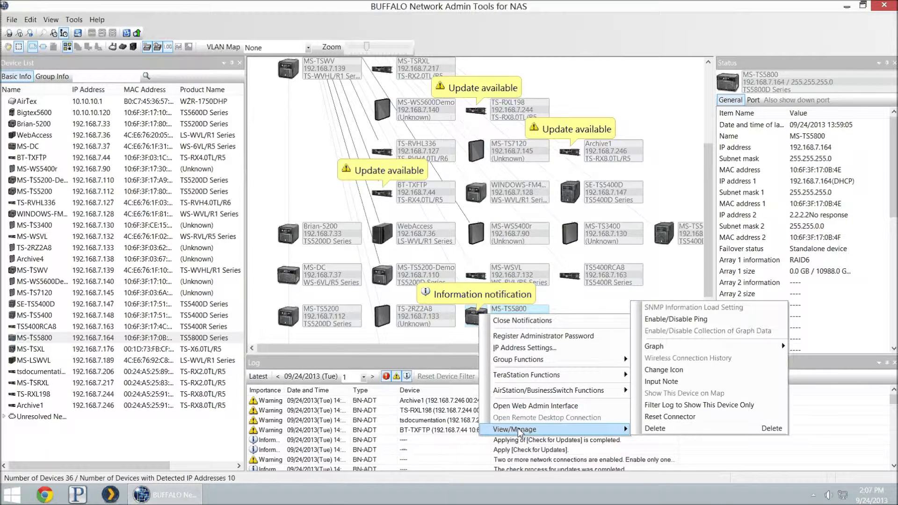
{"action": "left_click", "coordinate": [679, 405]}
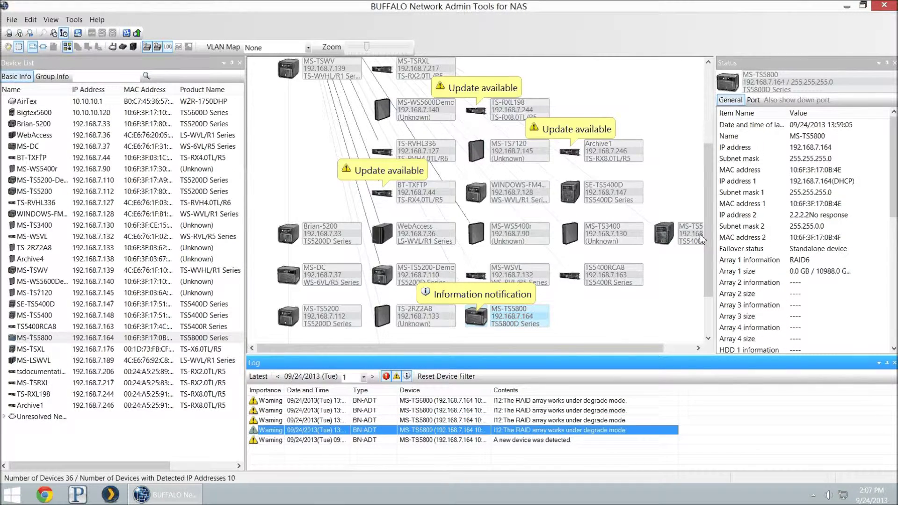
Show WebAccess's details: 192.168.7.36, LS-WVL/R1 Series, firmware 1.56_2.90.
{"action": "mouse_move", "coordinate": [702, 238]}
{"action": "left_mouse_down"}
{"action": "mouse_move", "coordinate": [707, 167]}
{"action": "mouse_move", "coordinate": [706, 246]}
{"action": "left_mouse_up"}
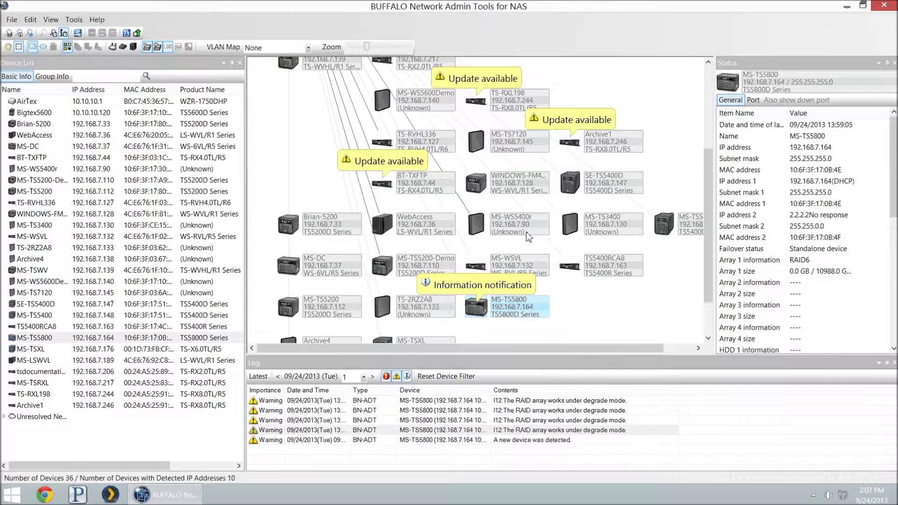
{"action": "left_click", "coordinate": [425, 233]}
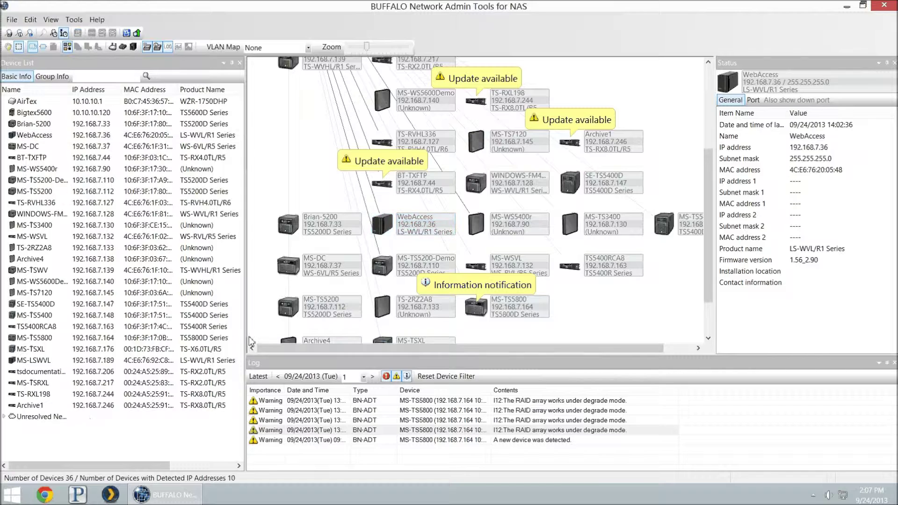
Open MS-TS5800's web admin interface (192.168.7.164) in the browser.
{"action": "right_click", "coordinate": [475, 317]}
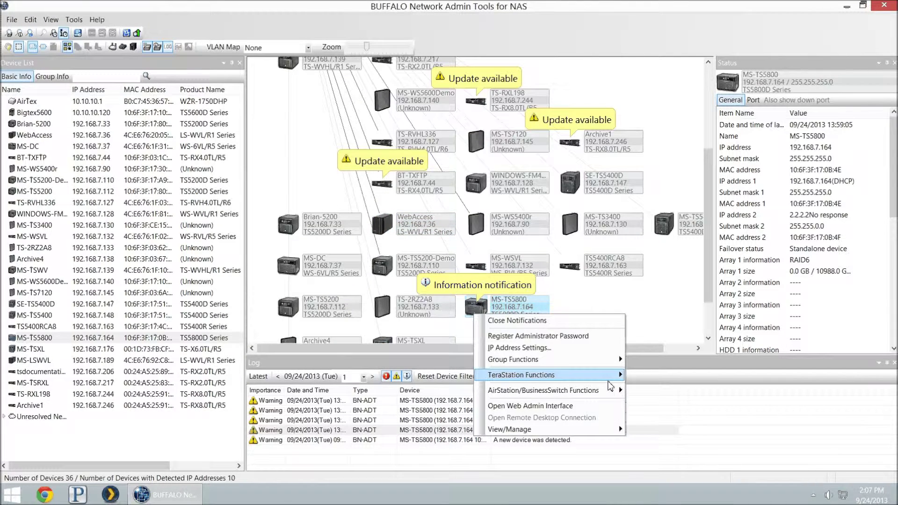
{"action": "mouse_move", "coordinate": [585, 431]}
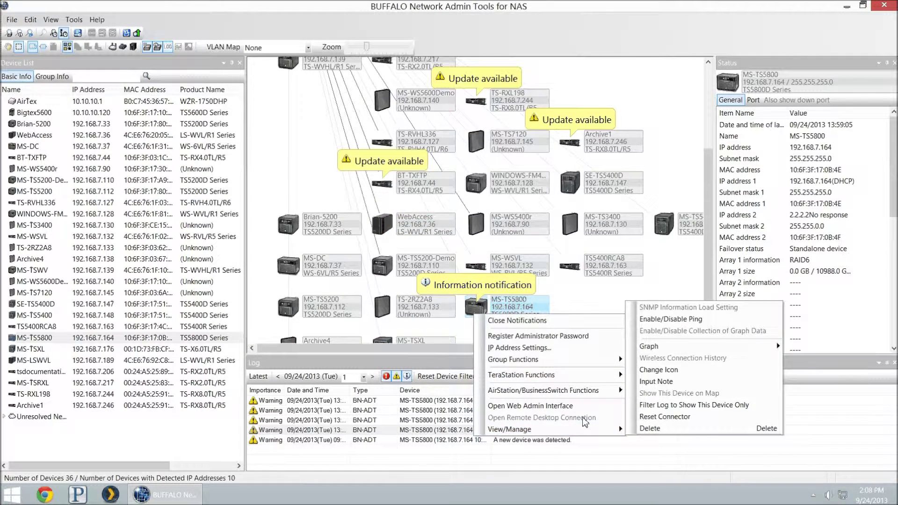
{"action": "left_click", "coordinate": [586, 410]}
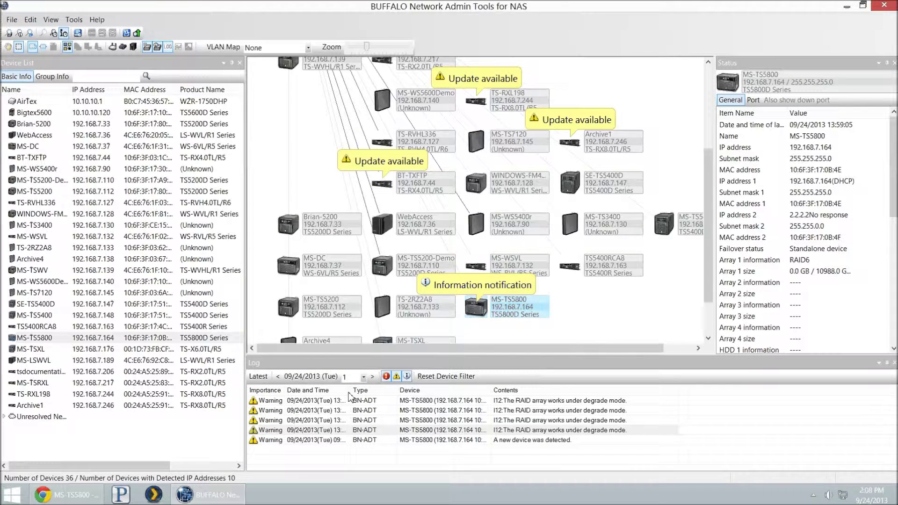
Widen the log's Date and Time column and review the degrade-mode warning entries.
{"action": "left_click_drag", "start_coordinate": [349, 393], "coordinate": [380, 400]}
{"action": "left_click", "coordinate": [345, 441]}
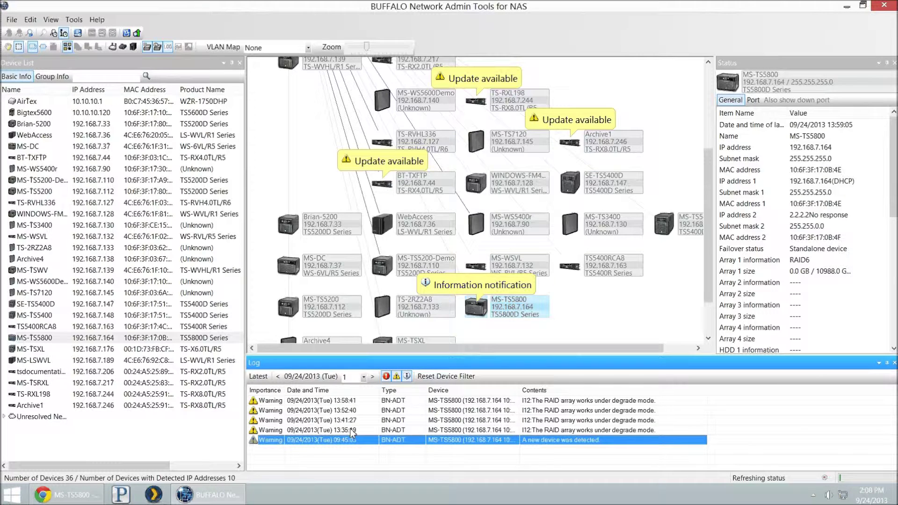
{"action": "left_click", "coordinate": [351, 426]}
{"action": "left_click", "coordinate": [352, 420]}
{"action": "left_click", "coordinate": [352, 412]}
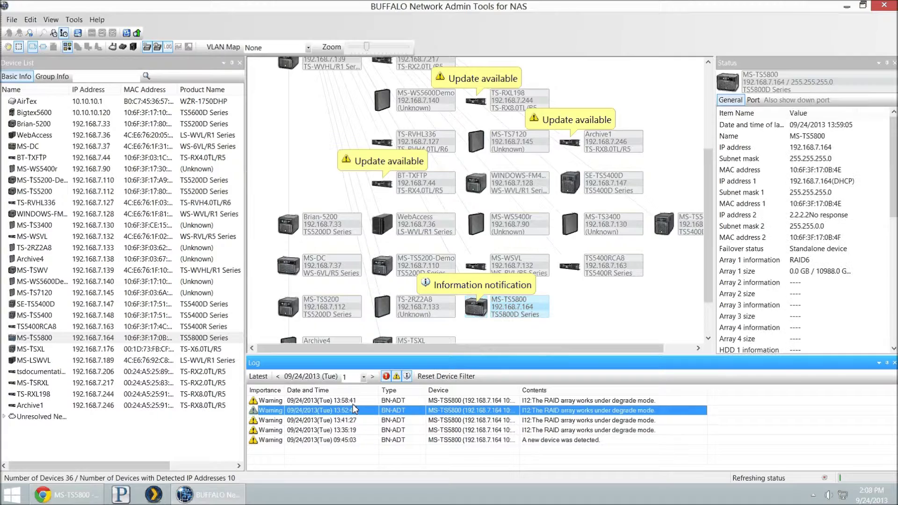
{"action": "left_click", "coordinate": [353, 403]}
{"action": "left_click", "coordinate": [356, 430]}
{"action": "left_click", "coordinate": [356, 421]}
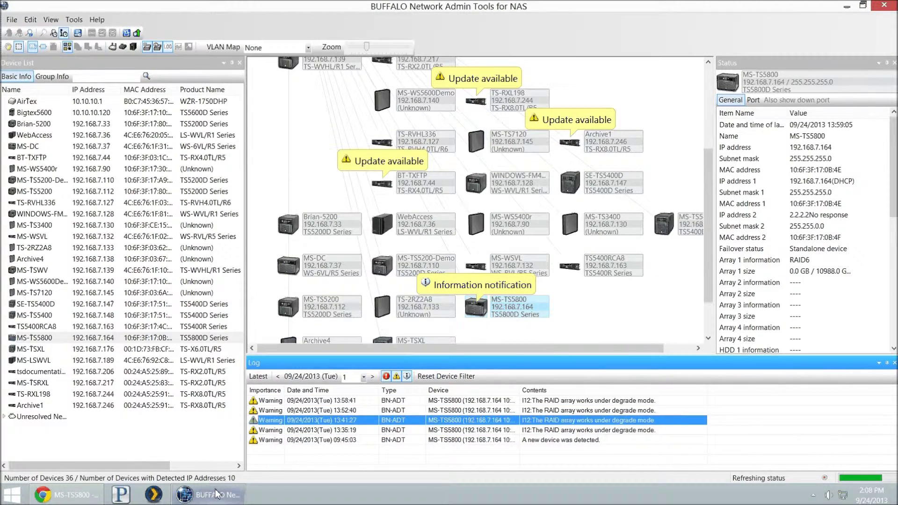
Log in as admin with the admin password and Unlimited time-out, then open Management.
{"action": "type", "text": "pas"}
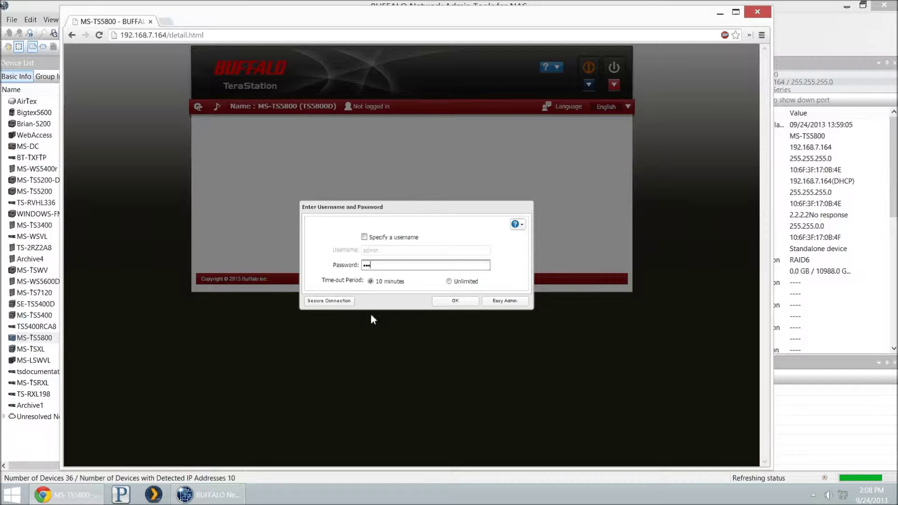
{"action": "type", "text": "sword"}
{"action": "key", "text": "Tab"}
{"action": "key", "text": "Right"}
{"action": "key", "text": "Tab"}
{"action": "key", "text": "Return"}
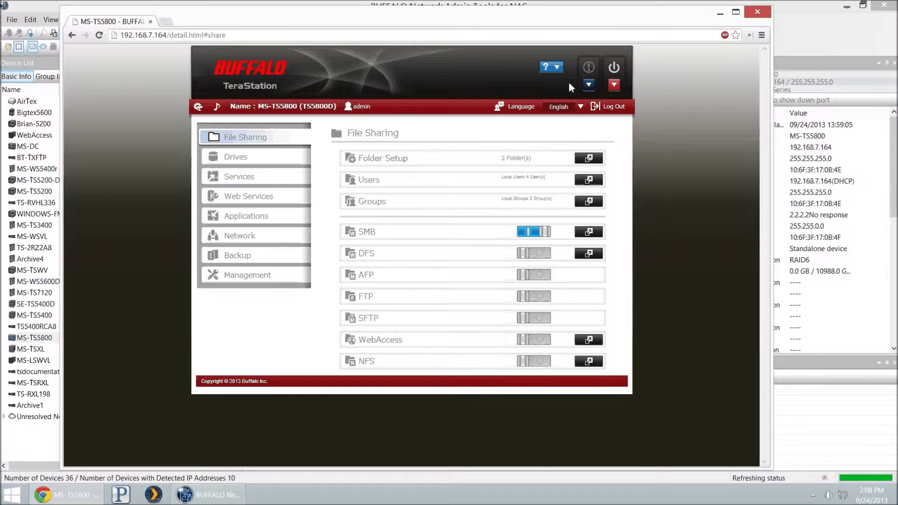
{"action": "left_click", "coordinate": [271, 276]}
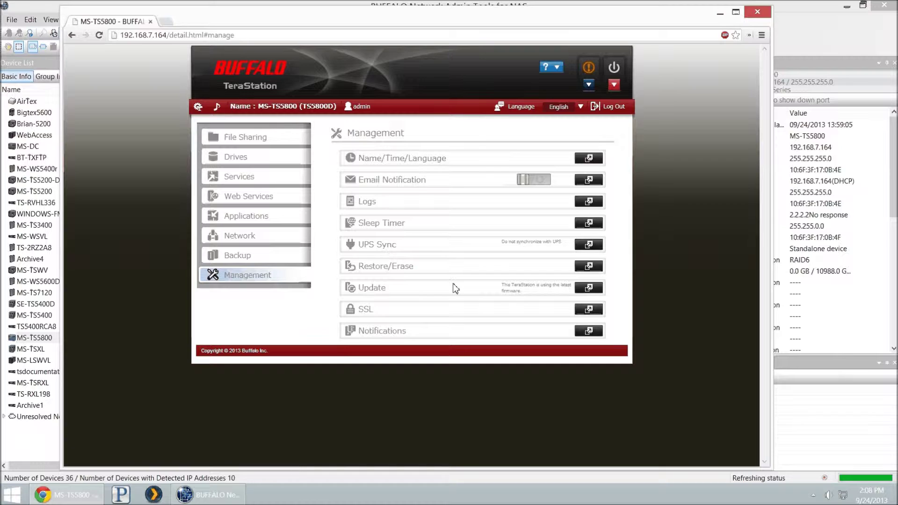
Review the Email Notification settings and the degraded-mode status information, closing each.
{"action": "left_click", "coordinate": [596, 184]}
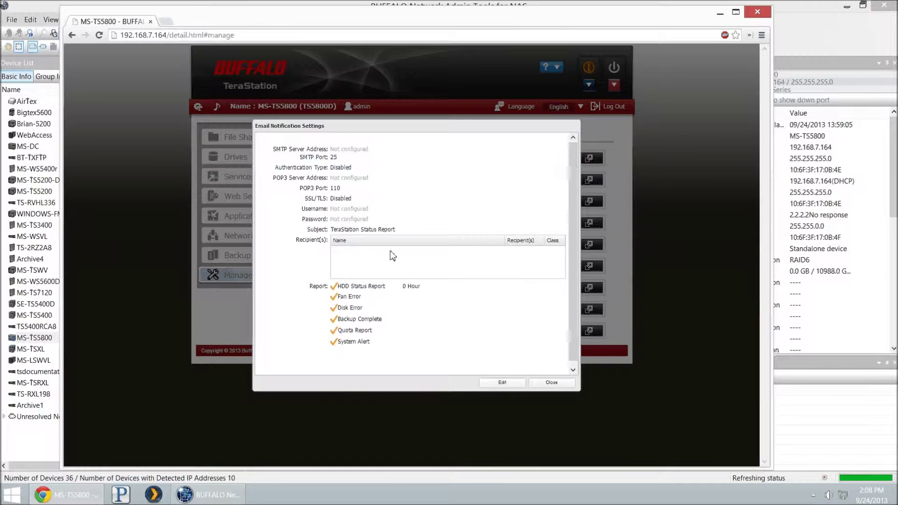
{"action": "left_click", "coordinate": [553, 383]}
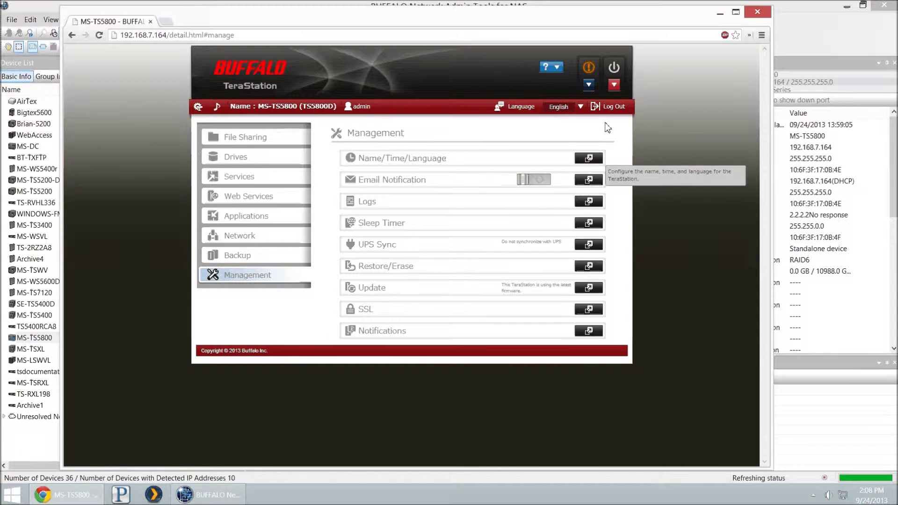
{"action": "left_click", "coordinate": [589, 83]}
{"action": "left_click_drag", "start_coordinate": [469, 126], "coordinate": [529, 147]}
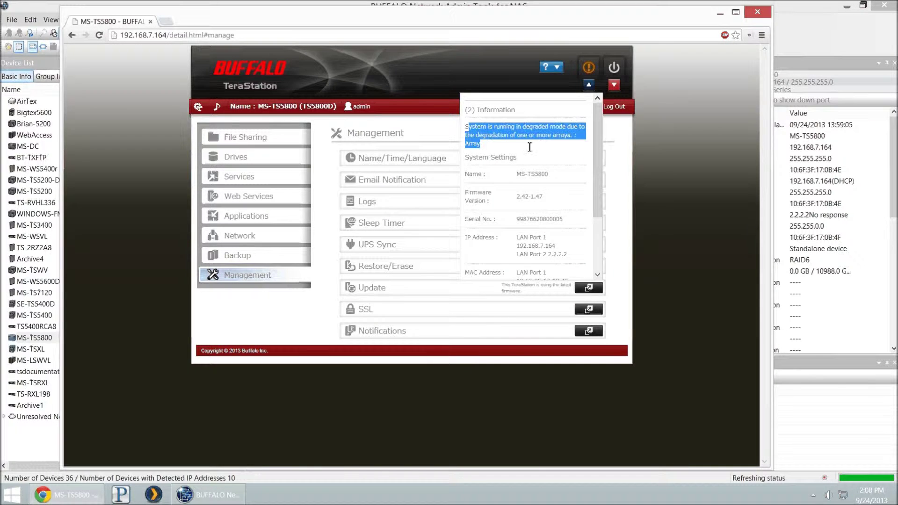
{"action": "left_click", "coordinate": [530, 152]}
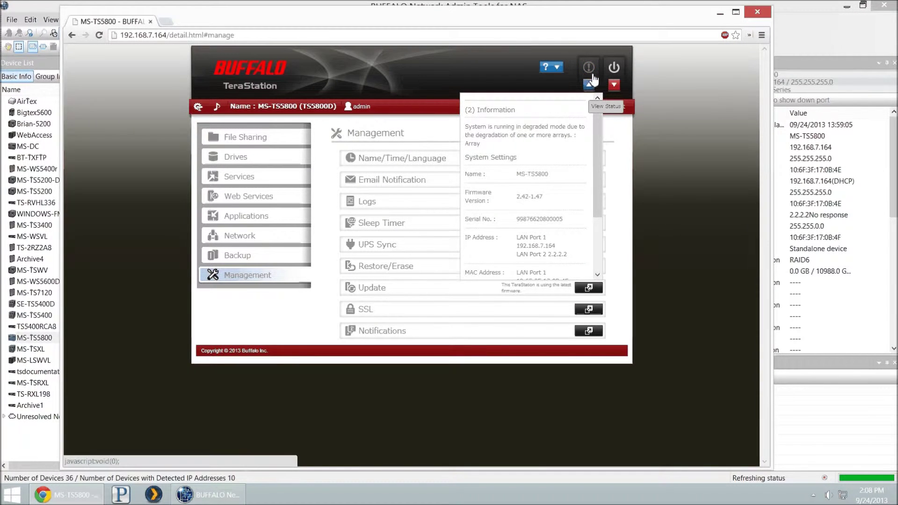
{"action": "left_click", "coordinate": [589, 84]}
In Drives, select the dismounted Disk 5 and rediscover the disks.
{"action": "left_click", "coordinate": [236, 157]}
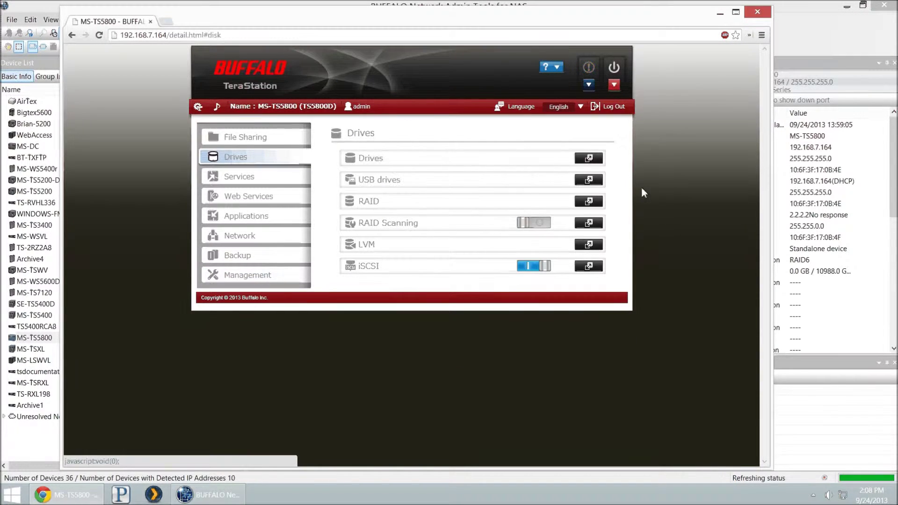
{"action": "left_click", "coordinate": [599, 158]}
{"action": "left_click", "coordinate": [272, 283]}
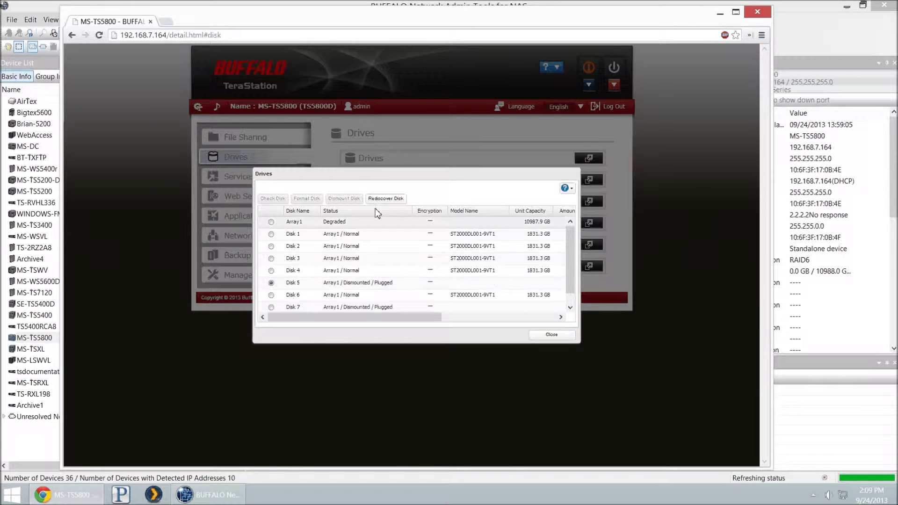
{"action": "left_click", "coordinate": [386, 198]}
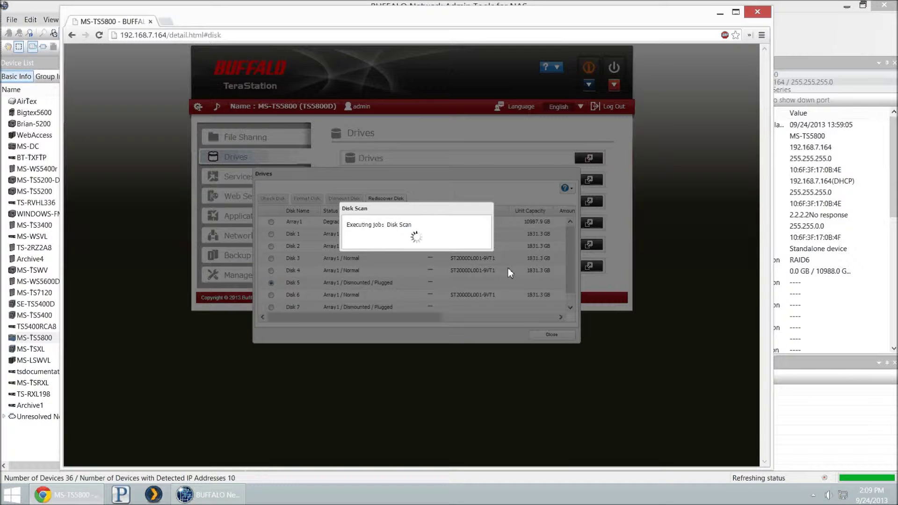
Start recovering the degraded Array1, confirming data loss, then return to Network Admin Tools.
{"action": "left_click", "coordinate": [517, 314]}
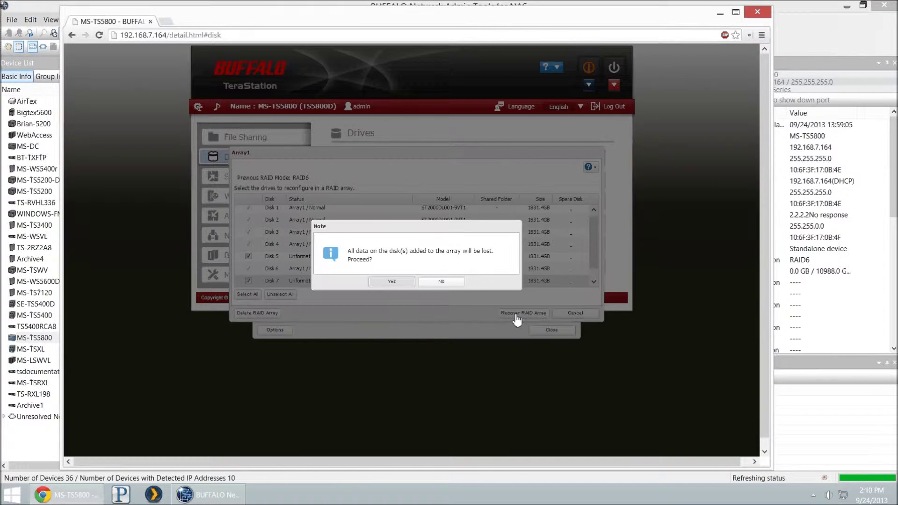
{"action": "left_click", "coordinate": [392, 282]}
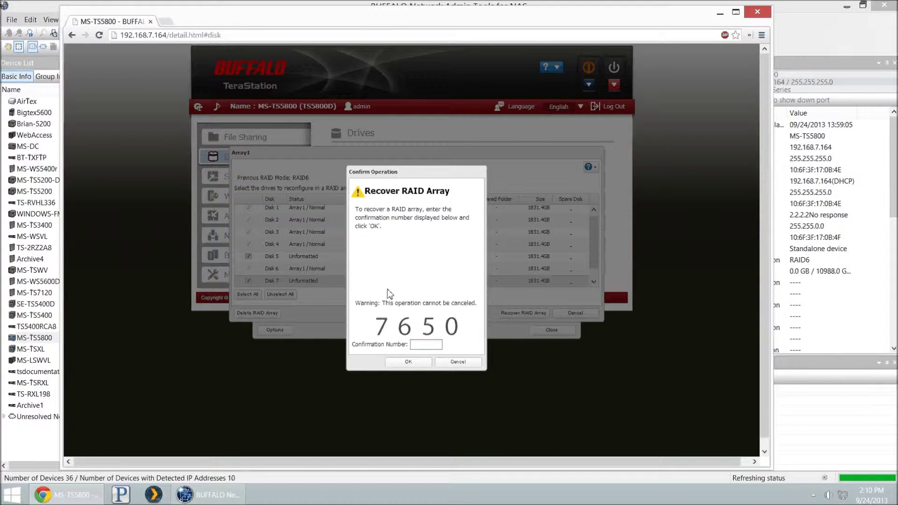
{"action": "key", "text": "Escape"}
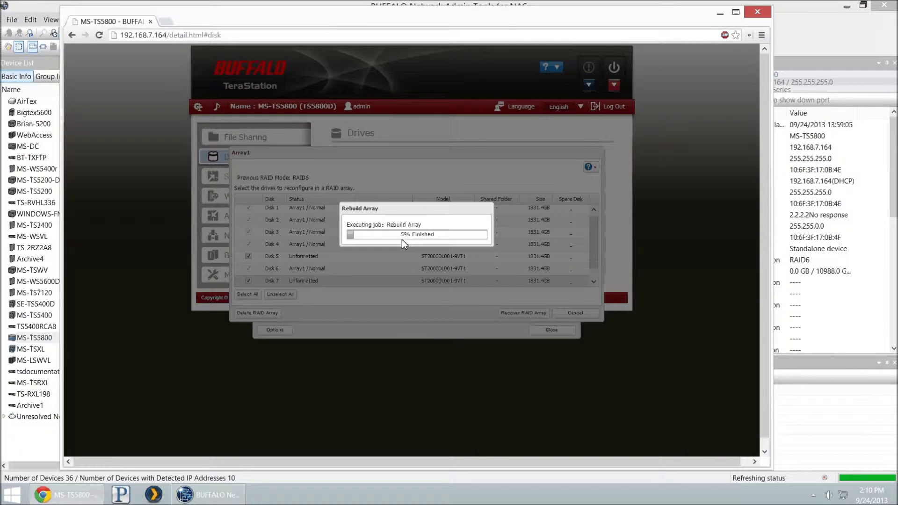
{"action": "left_click", "coordinate": [55, 5]}
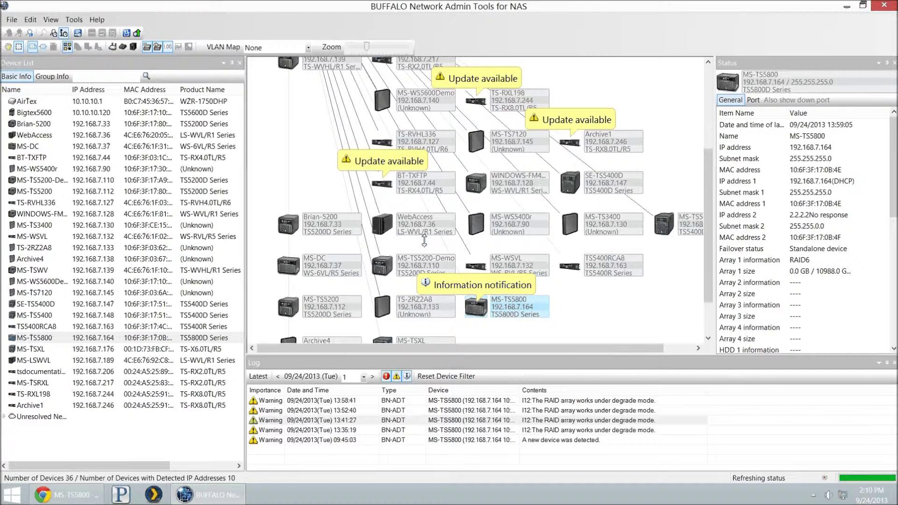
Drag the Zoom slider right until device names and Update available notices are readable.
{"action": "scroll", "coordinate": [488, 235], "scroll_direction": "down", "scroll_amount": 1}
{"action": "scroll", "coordinate": [492, 232], "scroll_direction": "up", "scroll_amount": 1}
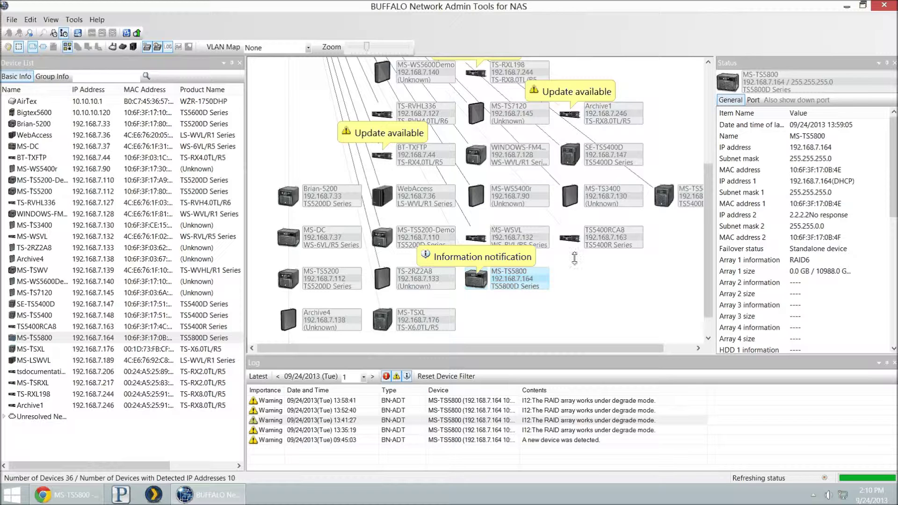
{"action": "left_click_drag", "start_coordinate": [707, 258], "coordinate": [359, 46]}
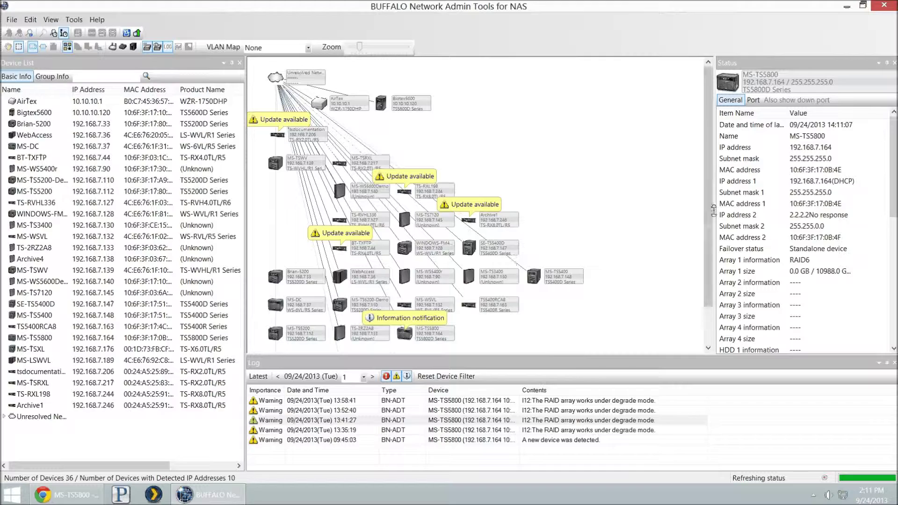
{"action": "scroll", "coordinate": [494, 305], "scroll_direction": "down", "scroll_amount": 1}
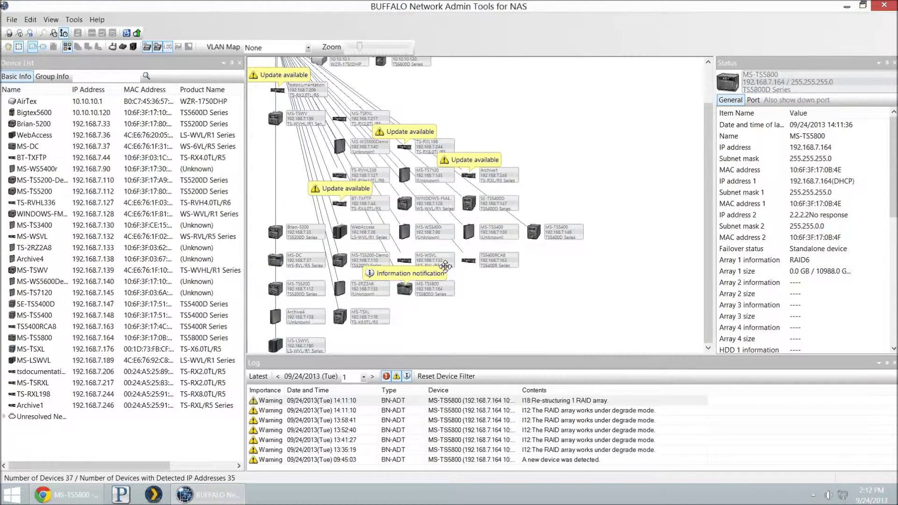
{"action": "mouse_move", "coordinate": [360, 46]}
{"action": "left_mouse_down"}
{"action": "mouse_move", "coordinate": [378, 47]}
{"action": "mouse_move", "coordinate": [366, 47]}
{"action": "left_mouse_up"}
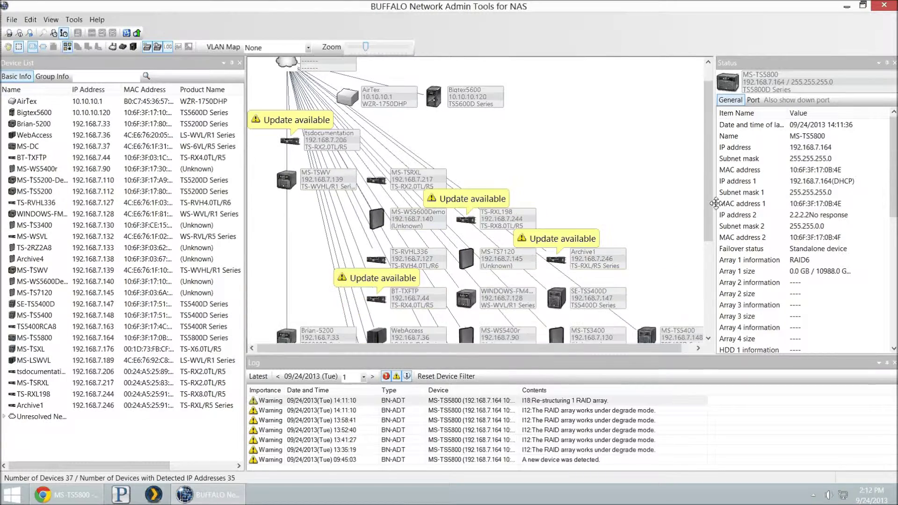
{"action": "scroll", "coordinate": [716, 203], "scroll_direction": "down", "scroll_amount": 1}
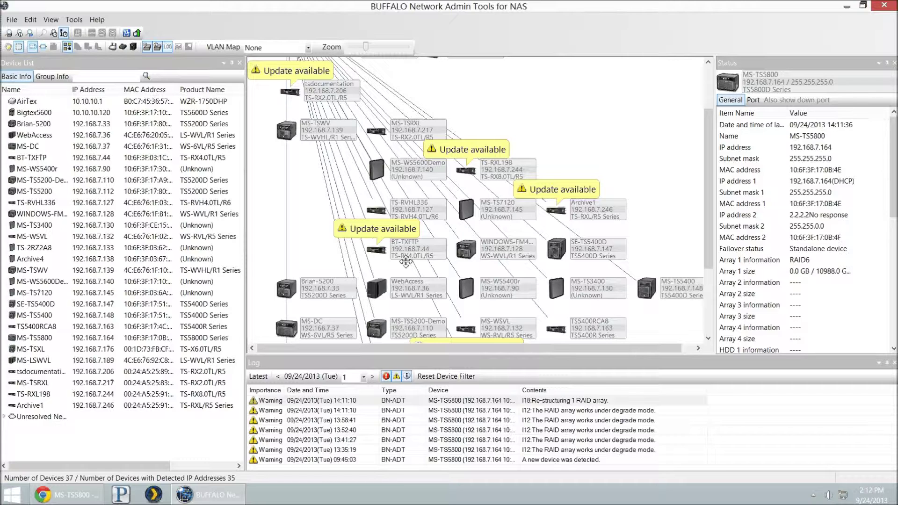
Check the right-click actions for Archive1 and the map background, dismissing each menu.
{"action": "right_click", "coordinate": [554, 209]}
{"action": "key", "text": "Escape"}
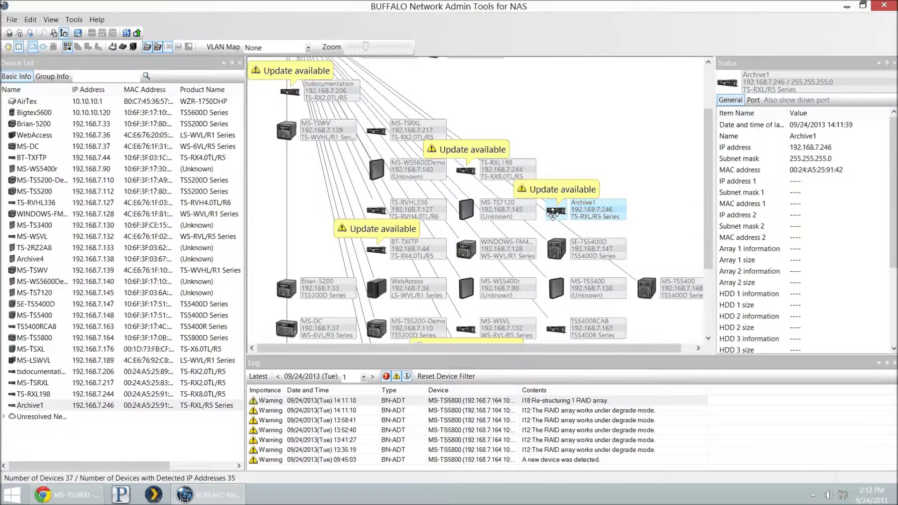
{"action": "right_click", "coordinate": [571, 199]}
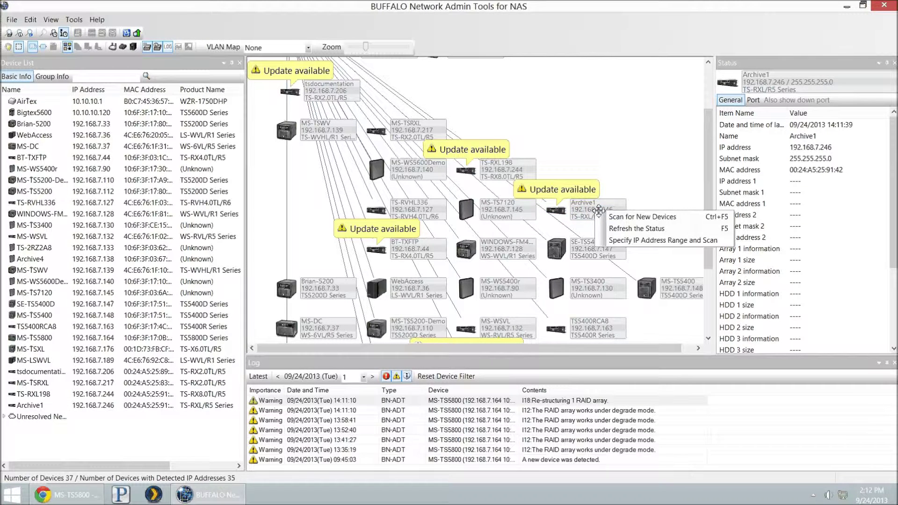
{"action": "key", "text": "Escape"}
{"action": "right_click", "coordinate": [636, 146]}
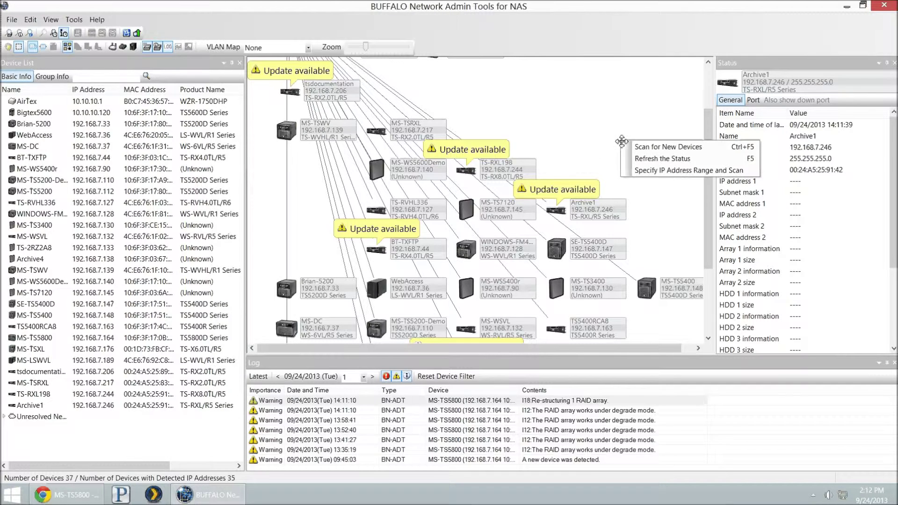
{"action": "key", "text": "Escape"}
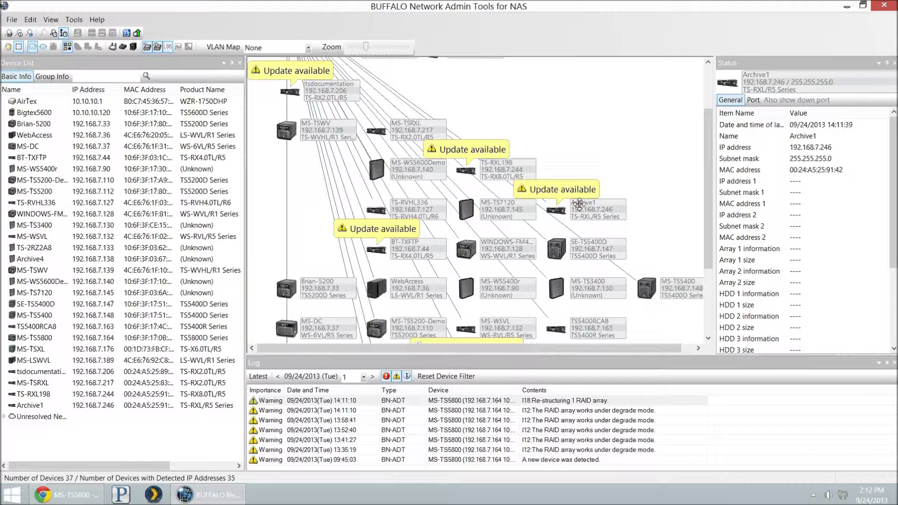
Use Close Notifications on Archive1, then on BT-TXFTP.
{"action": "right_click", "coordinate": [559, 211]}
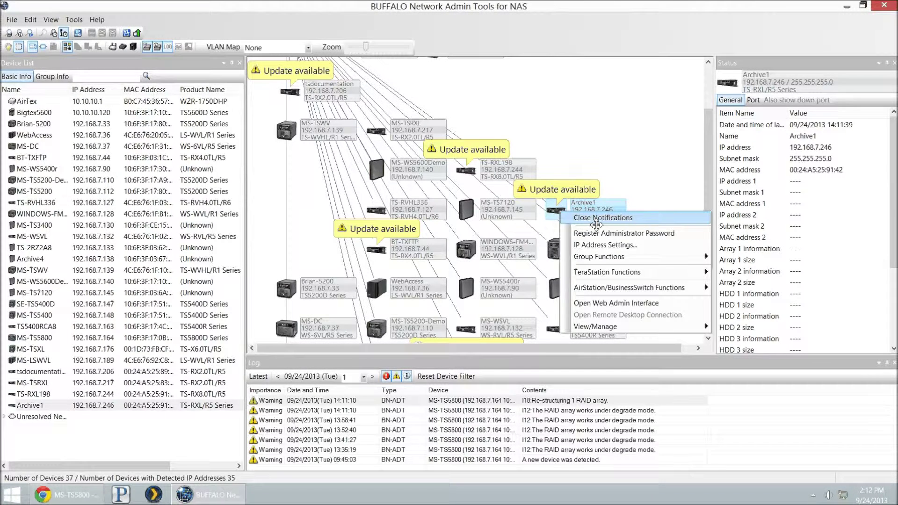
{"action": "left_click", "coordinate": [597, 220]}
{"action": "right_click", "coordinate": [385, 251]}
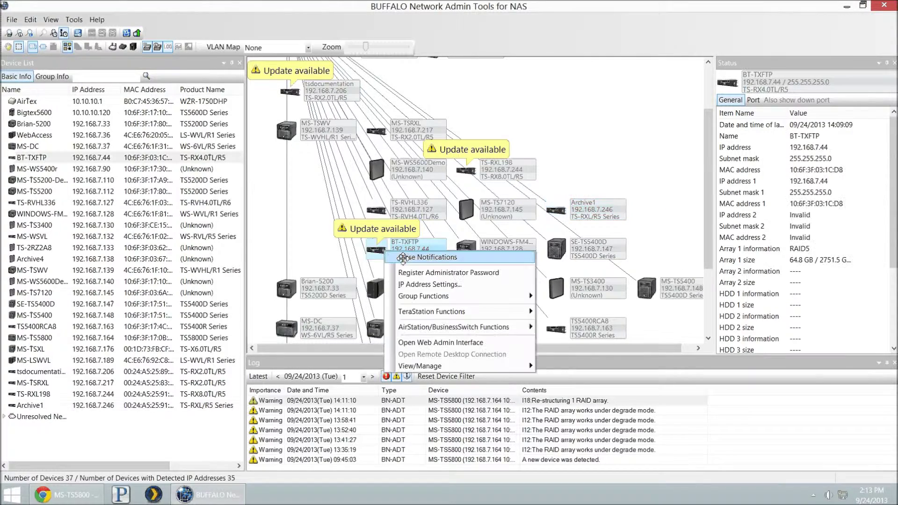
{"action": "left_click", "coordinate": [403, 257]}
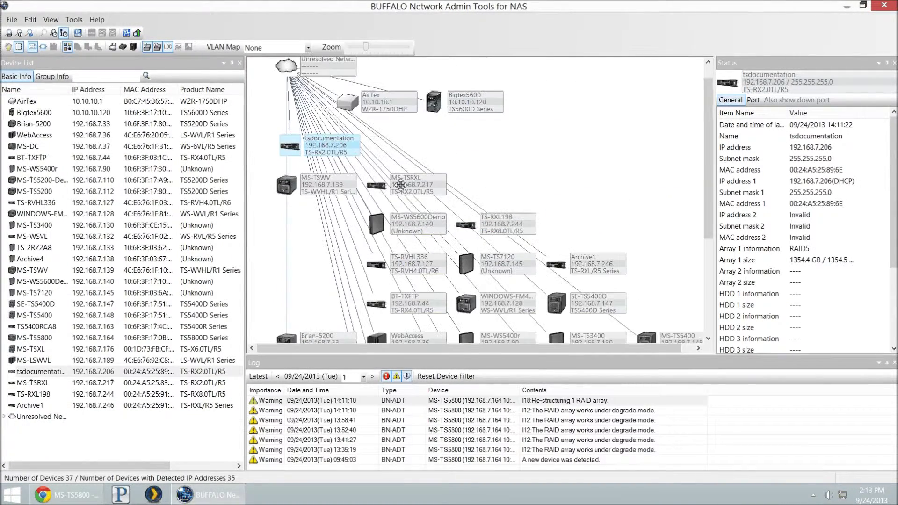
{"action": "scroll", "coordinate": [399, 183], "scroll_direction": "down", "scroll_amount": 5}
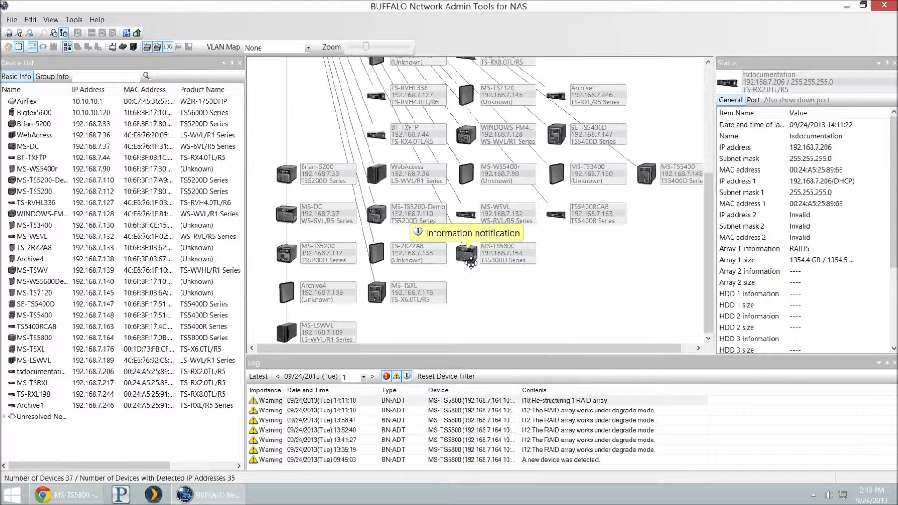
Enable Array/Disk Usage Rate monitoring on MS-TS5800, warning at 5% remaining space.
{"action": "left_click", "coordinate": [462, 255]}
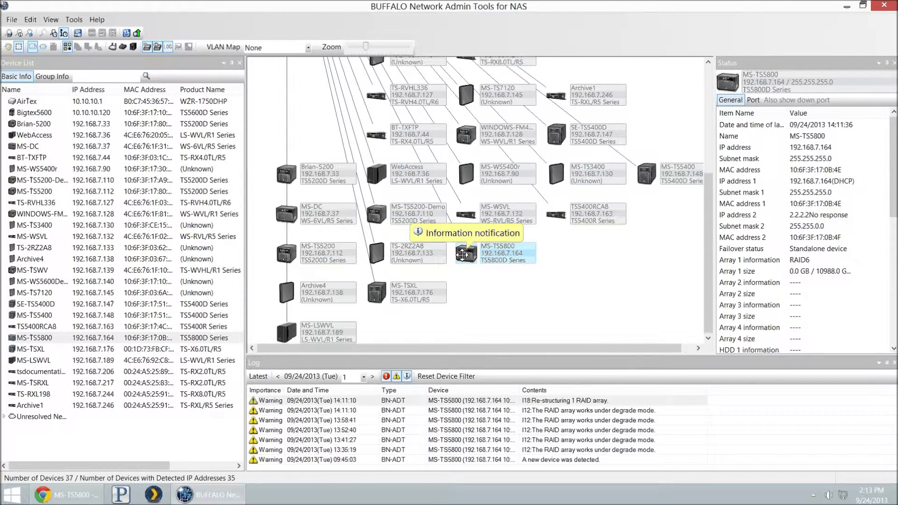
{"action": "right_click", "coordinate": [463, 255]}
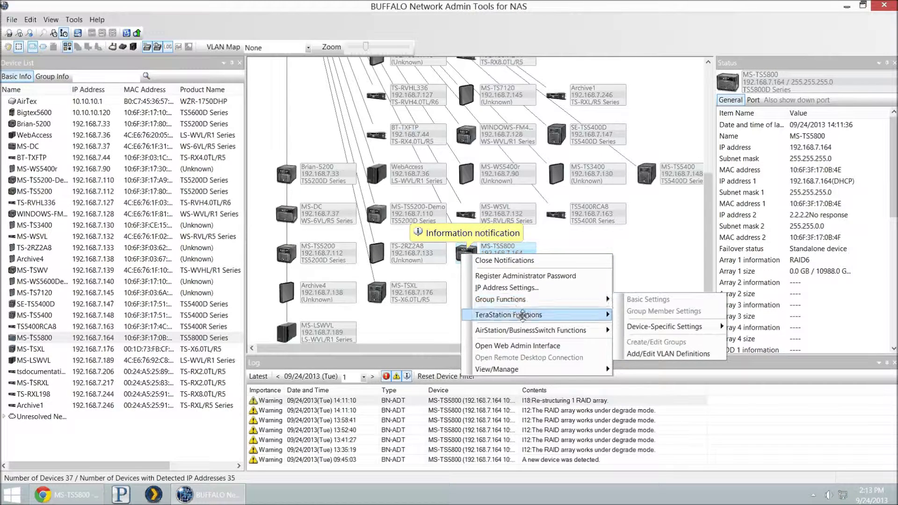
{"action": "mouse_move", "coordinate": [523, 316]}
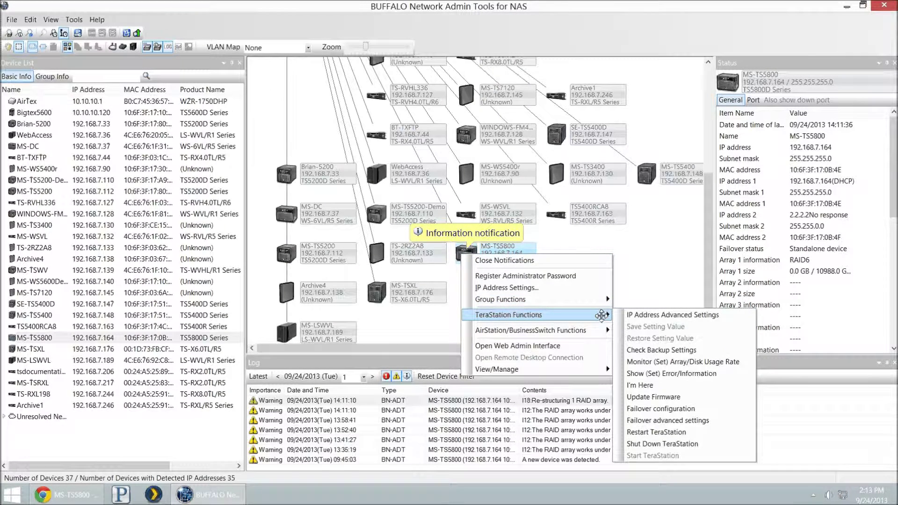
{"action": "left_click", "coordinate": [673, 362]}
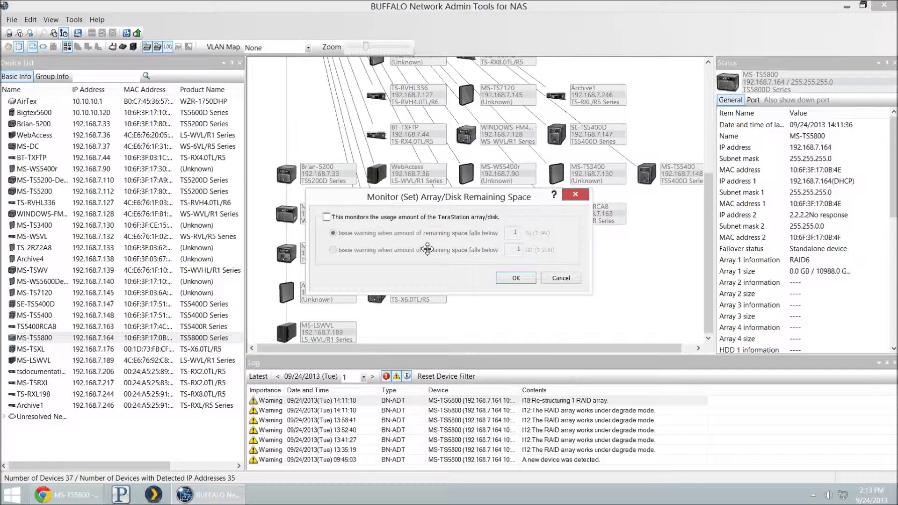
{"action": "left_click", "coordinate": [421, 217]}
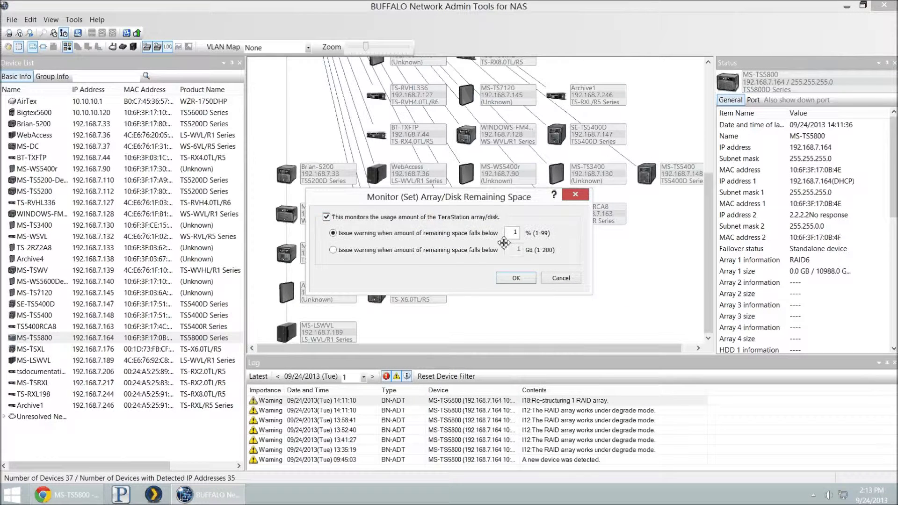
{"action": "left_click", "coordinate": [394, 236]}
{"action": "left_click", "coordinate": [529, 277]}
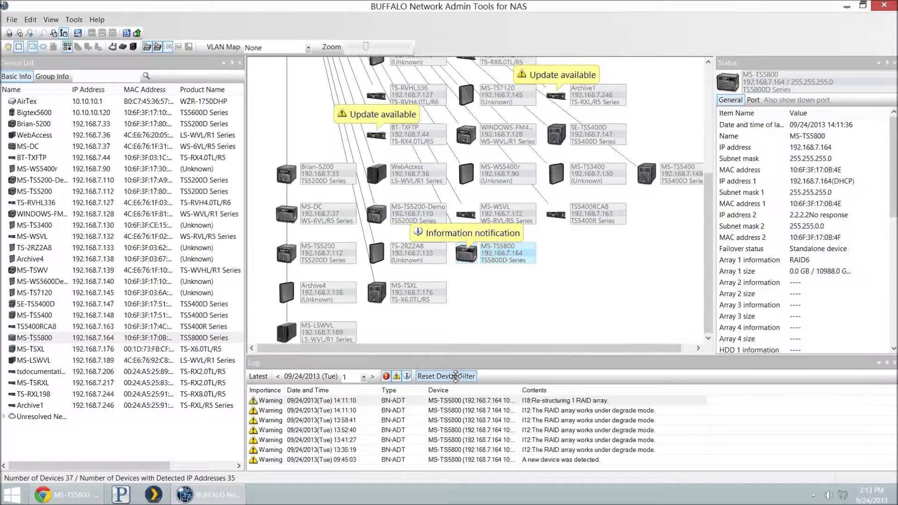
Review the 14:11:10 degrade-mode warning and the RAID re-structuring entry in the Log pane.
{"action": "left_click", "coordinate": [482, 410]}
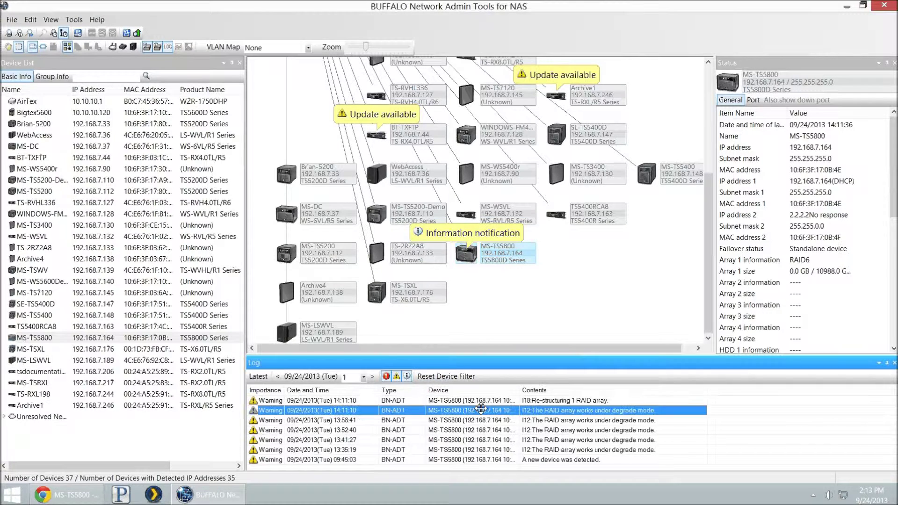
{"action": "left_click", "coordinate": [550, 402]}
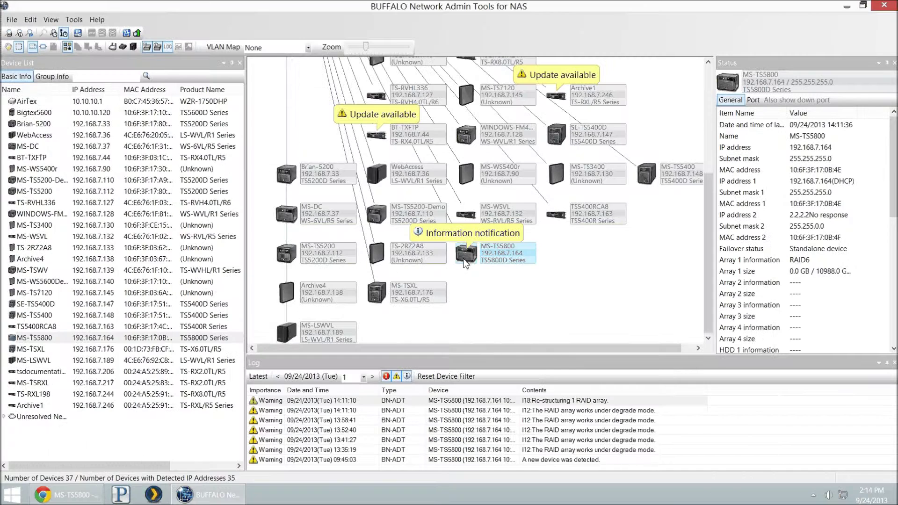
{"action": "scroll", "coordinate": [468, 263], "scroll_direction": "up", "scroll_amount": 1}
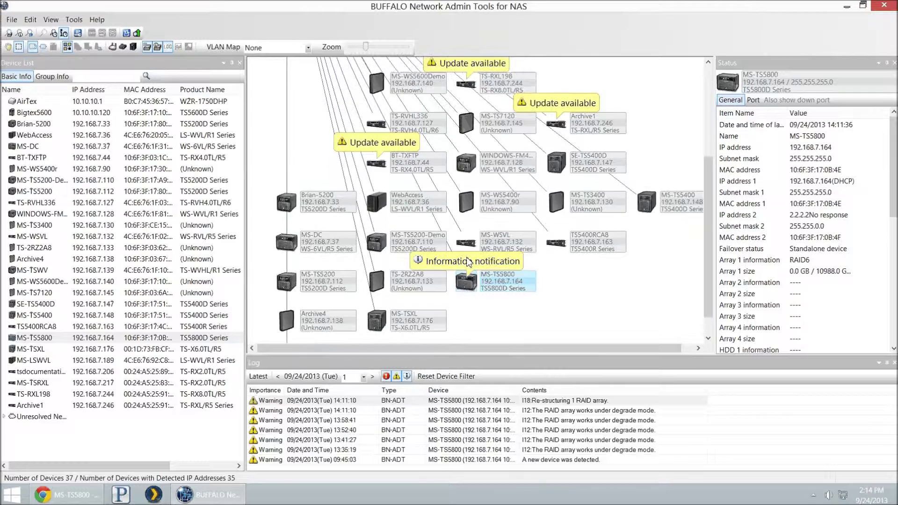
{"action": "scroll", "coordinate": [469, 263], "scroll_direction": "down", "scroll_amount": 1}
Confirm MS-TS5800's Show Error/Information keeps both boxes checked, then reopen TeraStation Functions.
{"action": "right_click", "coordinate": [473, 259]}
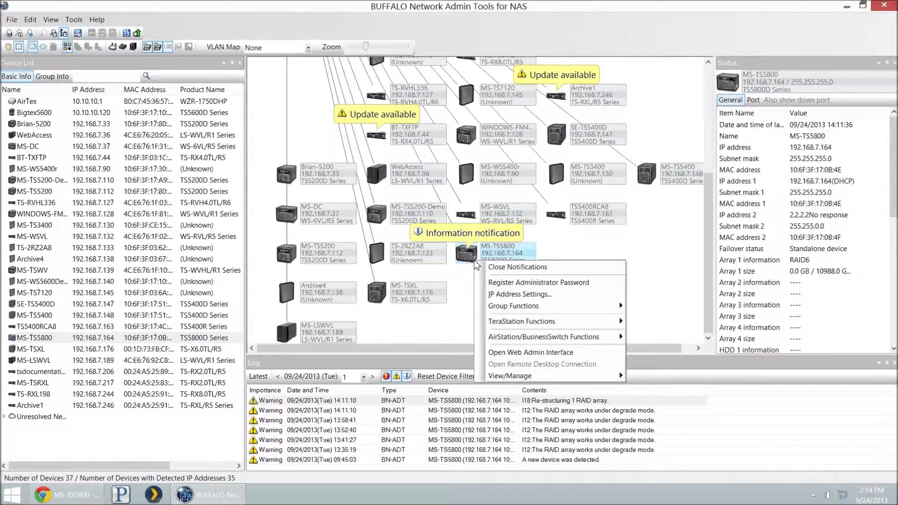
{"action": "mouse_move", "coordinate": [597, 326]}
{"action": "left_click", "coordinate": [677, 381]}
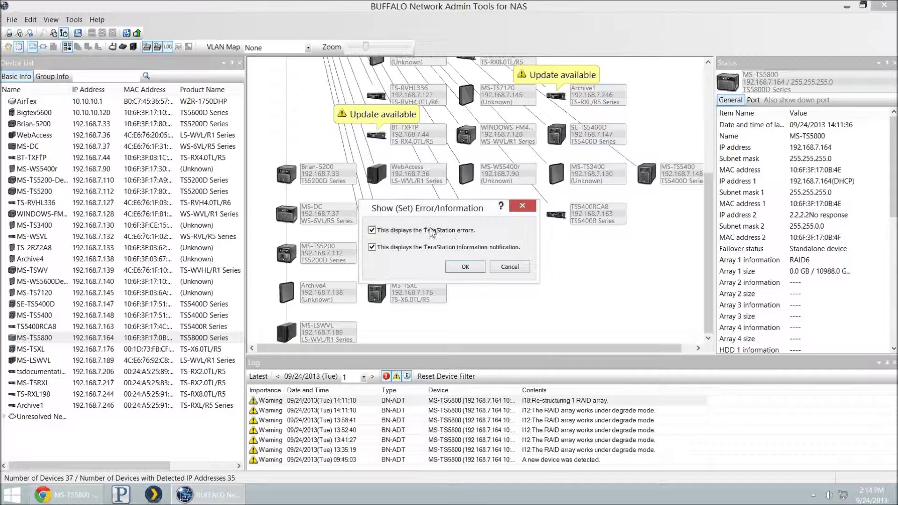
{"action": "left_click", "coordinate": [503, 266]}
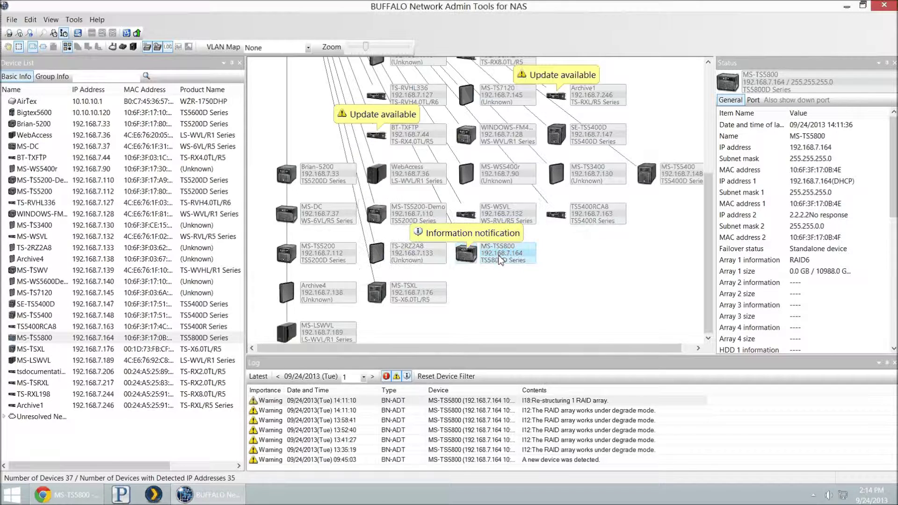
{"action": "right_click", "coordinate": [502, 260]}
{"action": "mouse_move", "coordinate": [536, 319]}
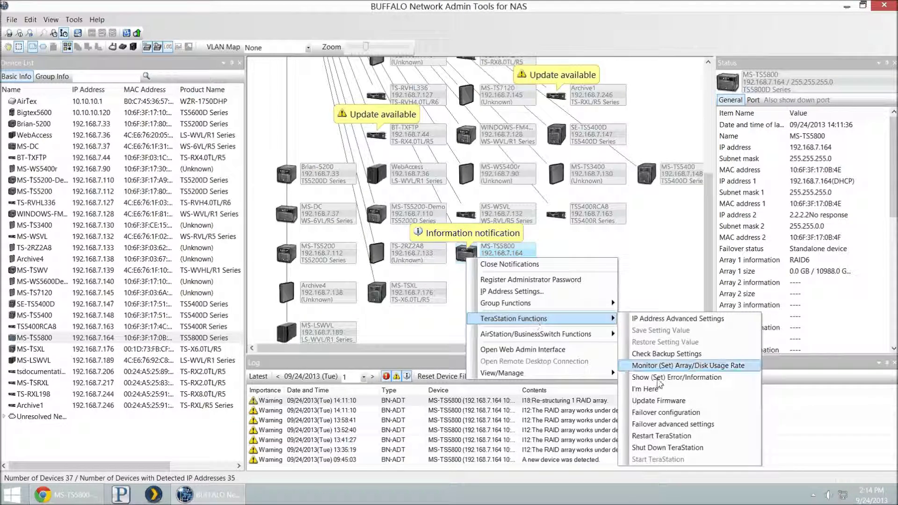